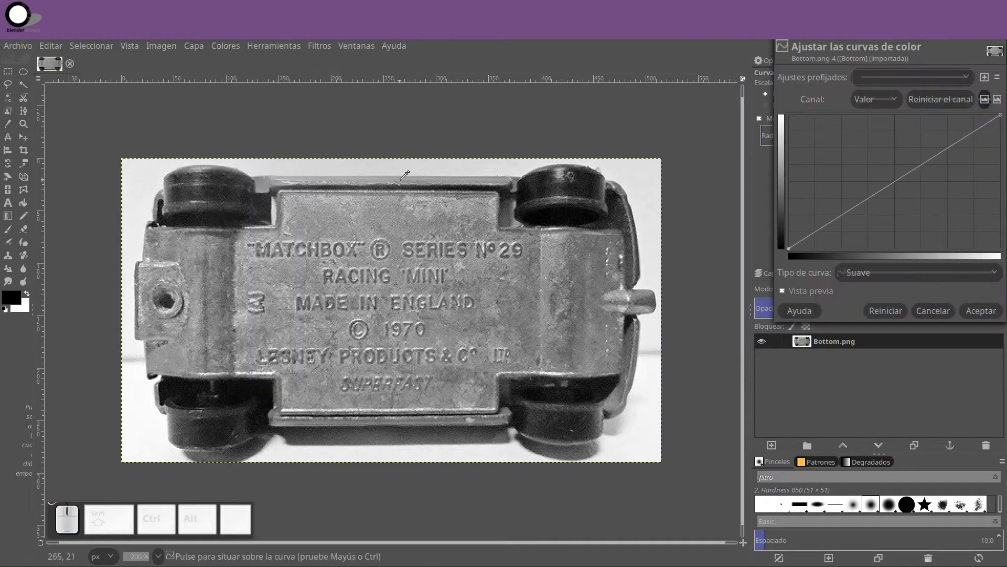
Raise the image's contrast with a steep S-shaped value curve and apply the adjustment.
drag(887, 186, 879, 139)
drag(855, 176, 861, 223)
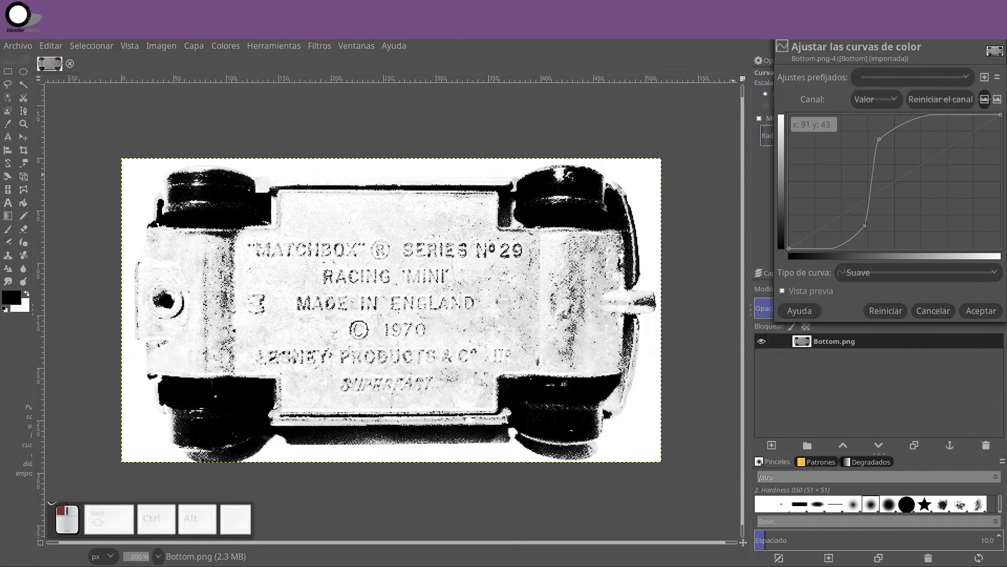
click(981, 310)
Generate a normal map from the high-contrast Bottom.png using the Normalmap filter with its current settings.
click(315, 46)
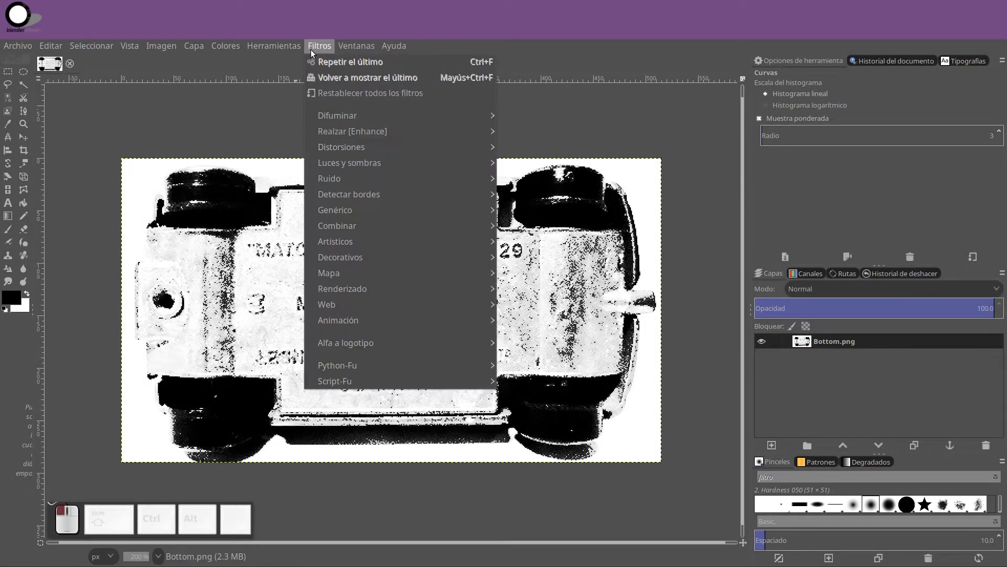
mouse_move(389, 291)
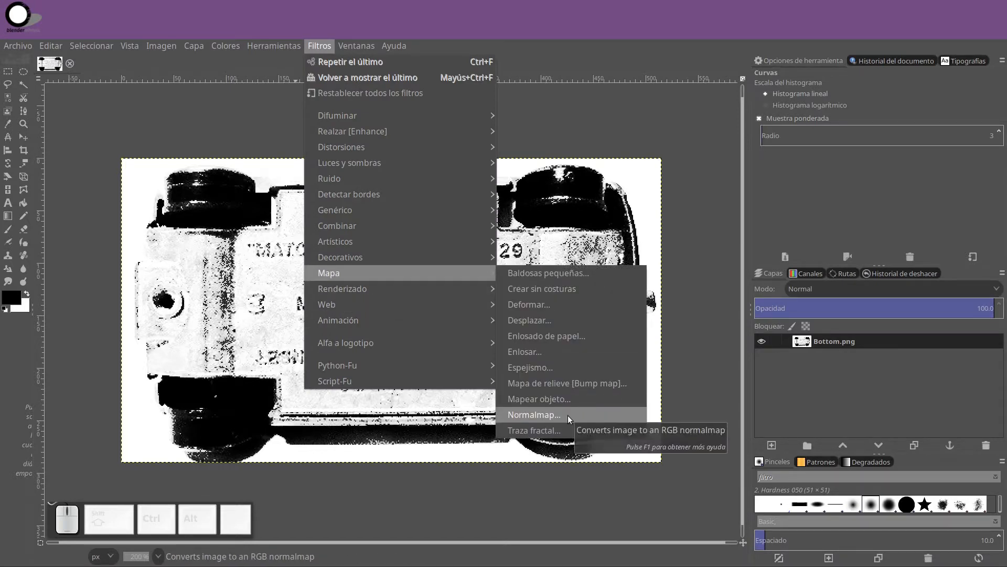
click(568, 414)
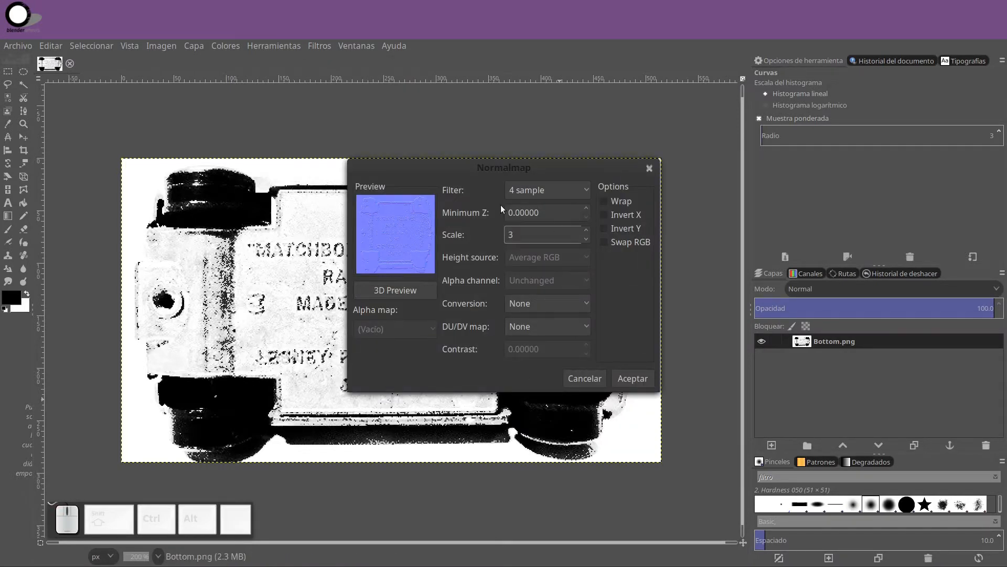
click(633, 379)
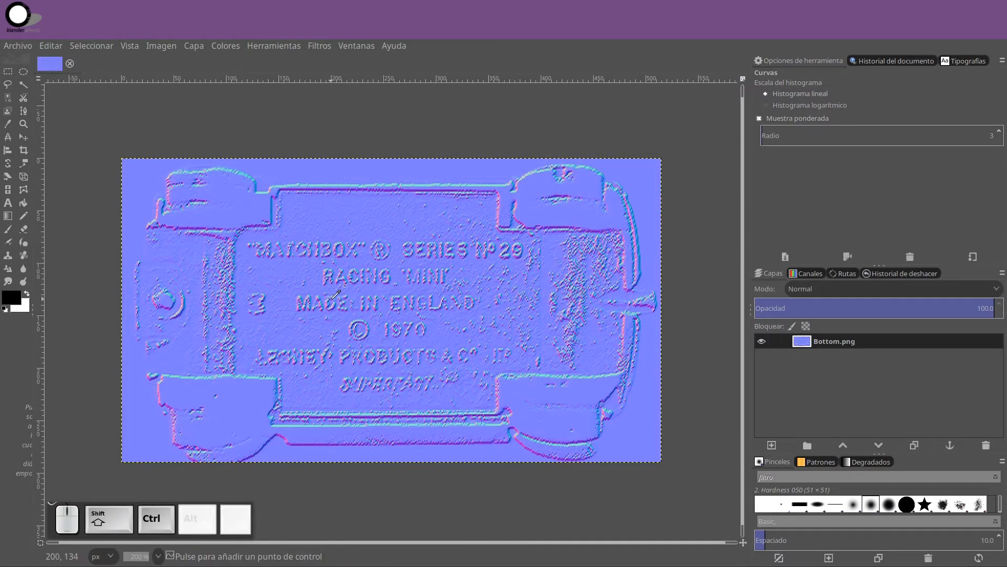
Export the normal map to the Escritorio folder as Normals.jpg and close the image, discarding its unsaved changes.
key(shift+ctrl+e)
click(612, 288)
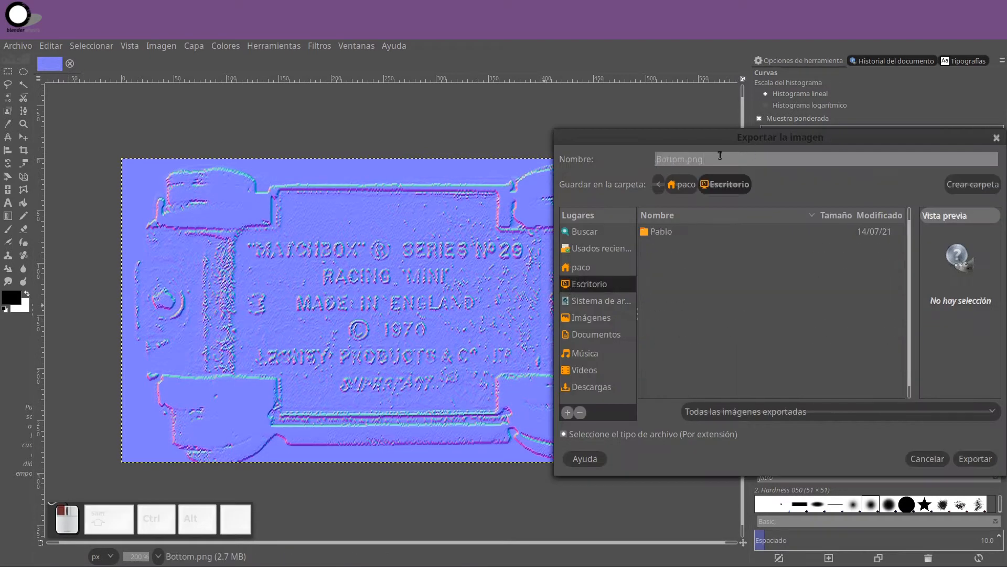
drag(577, 149, 348, 107)
text(Normals.jpg)
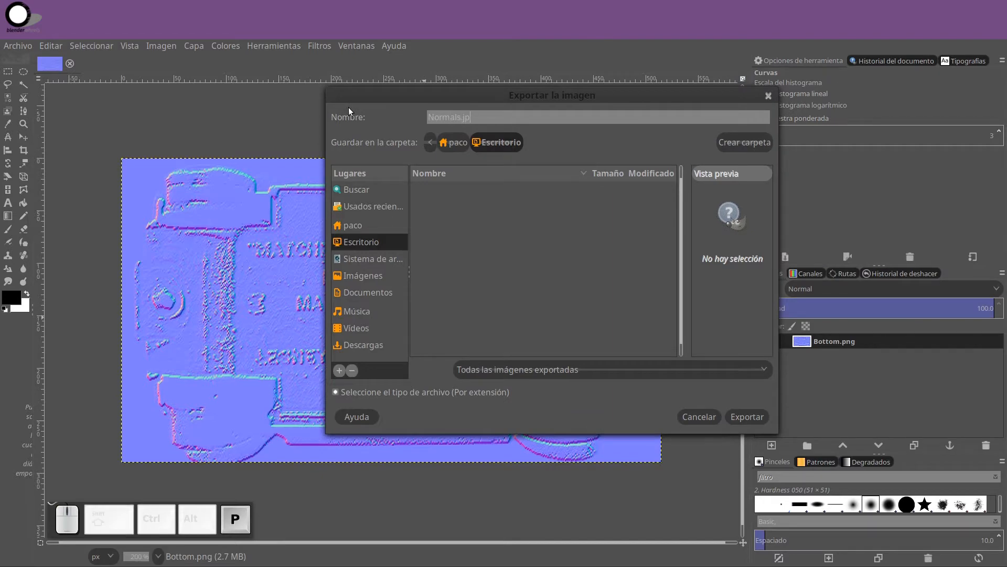
key(Return)
key(Return)
click(69, 63)
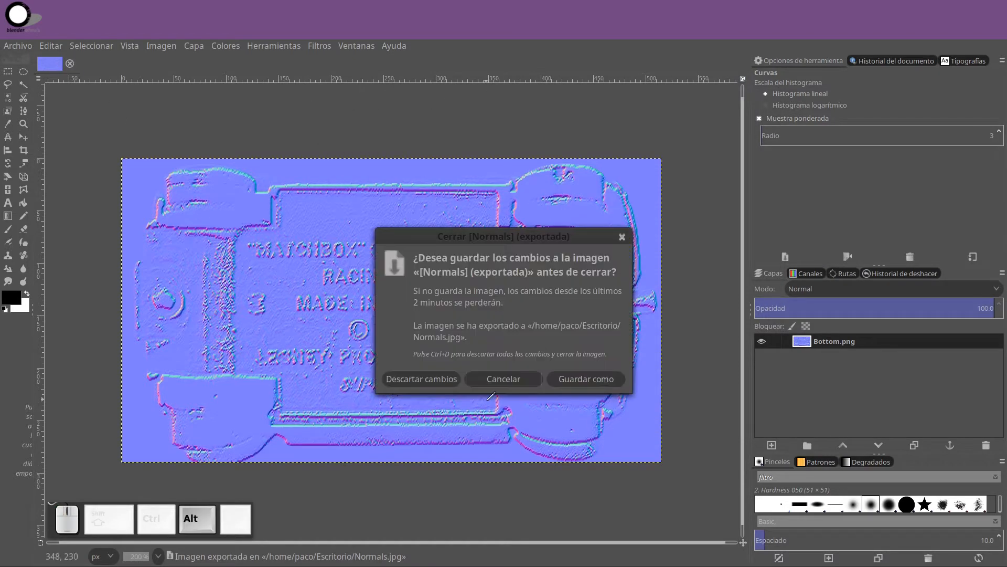
key(alt+d)
Switch to the file manager and browse to Documentos/Blender Wheels/Racing Mini/Imgs.
key(alt+Tab)
key(alt+Tab)
key(alt+Tab)
key(super+e)
click(213, 200)
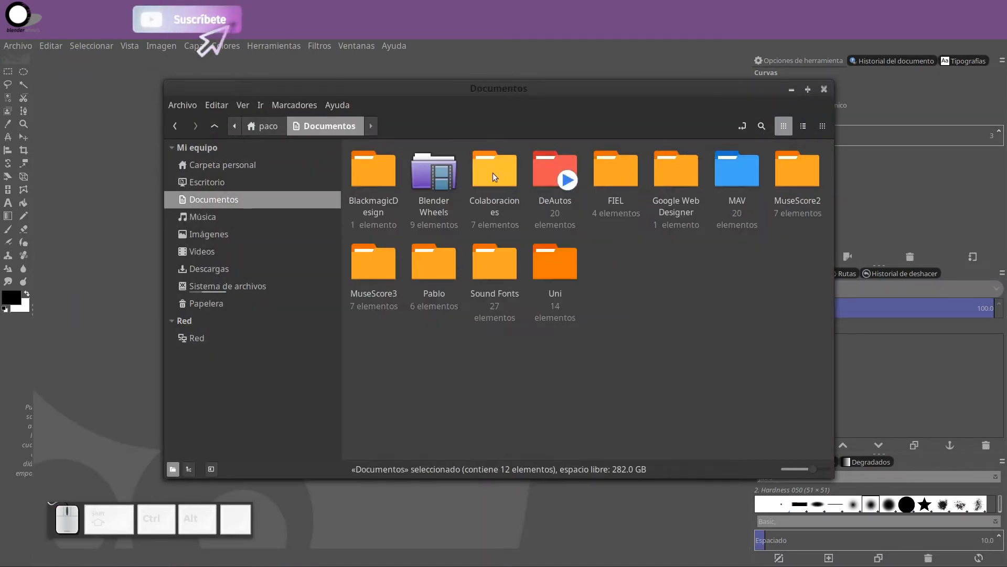
double_click(448, 162)
double_click(727, 163)
double_click(378, 162)
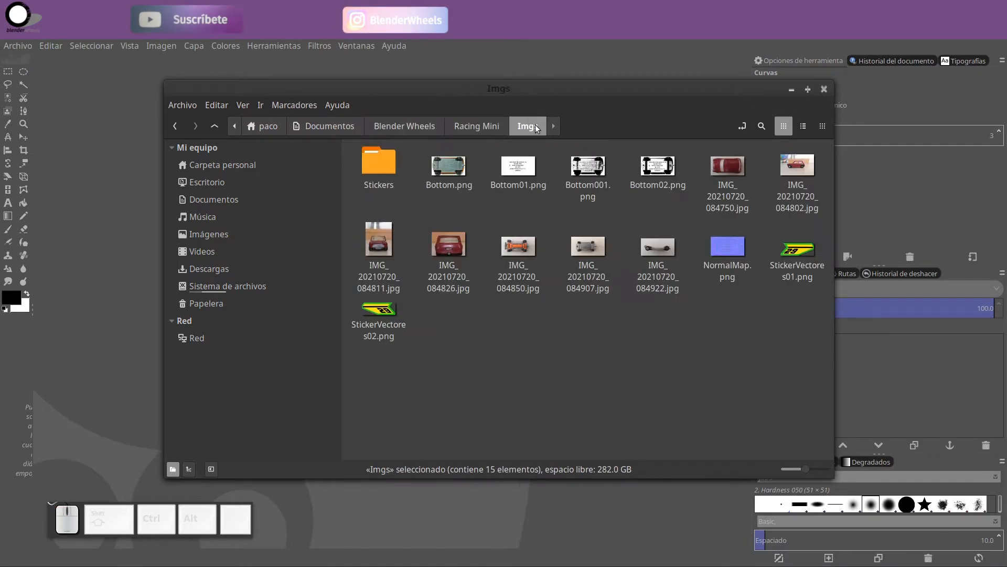
Load Bottom02.png from the Imgs folder into GIMP and fit it in view.
drag(499, 88, 671, 70)
mouse_move(690, 152)
mouse_down()
mouse_move(667, 167)
mouse_move(691, 153)
mouse_up()
drag(830, 150, 248, 264)
ctrl+scroll(500, 285, up, 3)
ctrl+scroll(501, 284, down, 1)
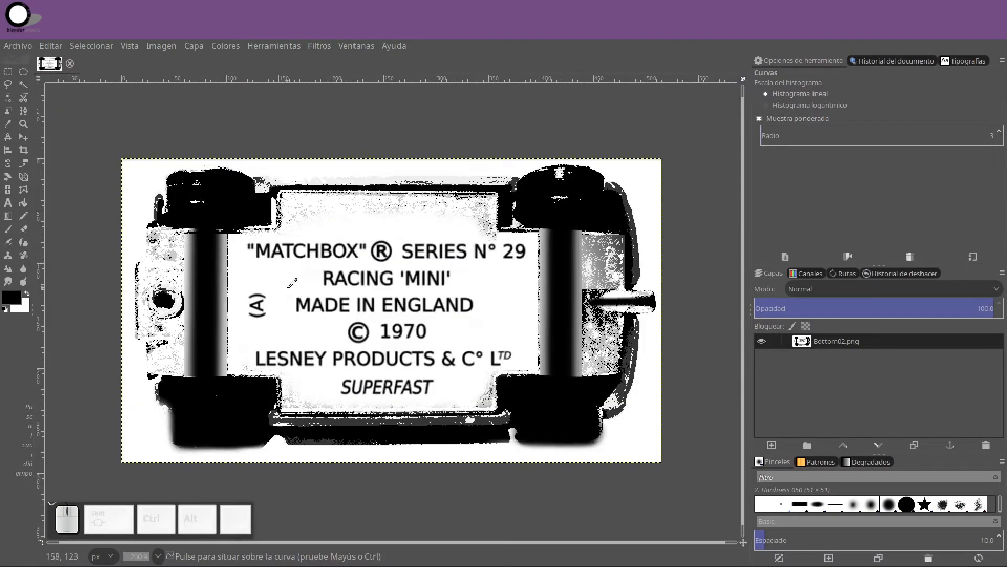
Generate a normal map from Bottom02.png using the Normalmap filter with its current settings.
click(319, 46)
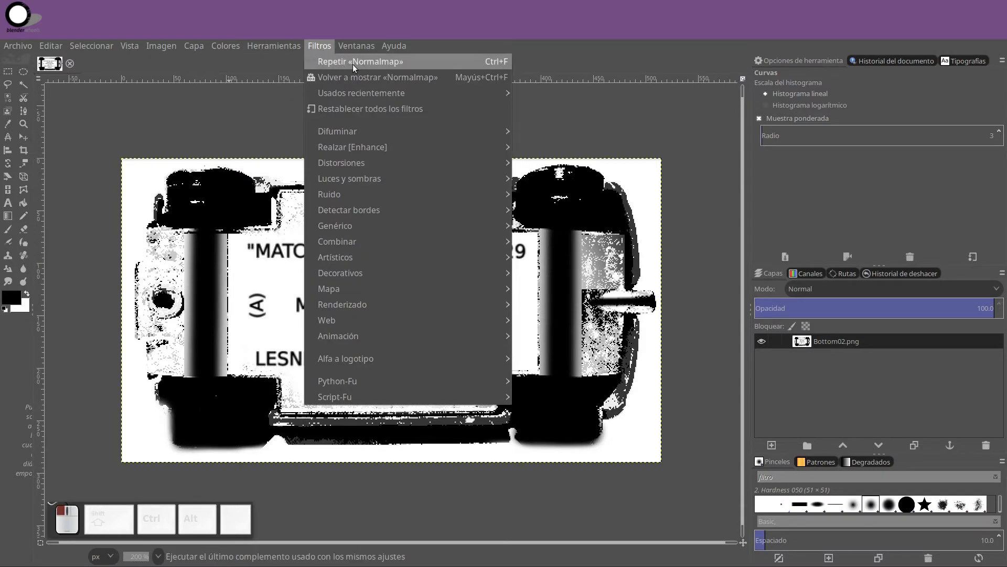
click(566, 424)
click(629, 376)
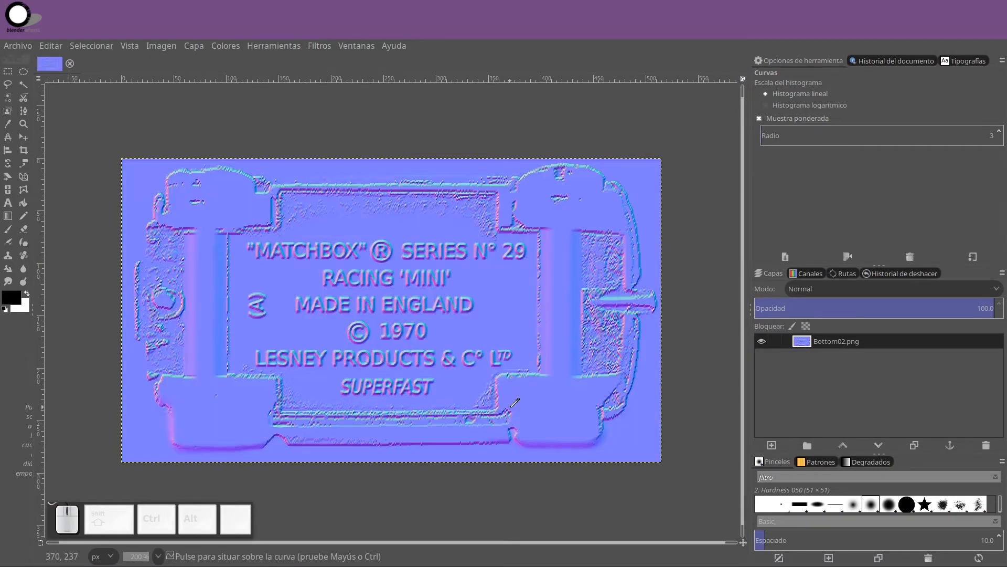
ctrl+scroll(260, 195, up, 1)
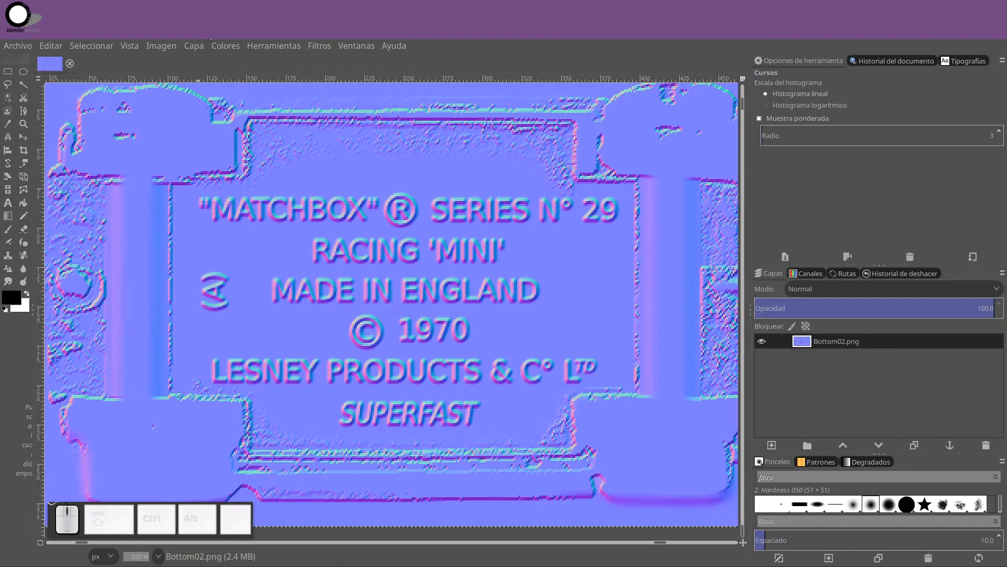
Export the normal map to the Escritorio folder as NormalMap.jpg and quit GIMP.
key(shift+ctrl+e)
click(476, 142)
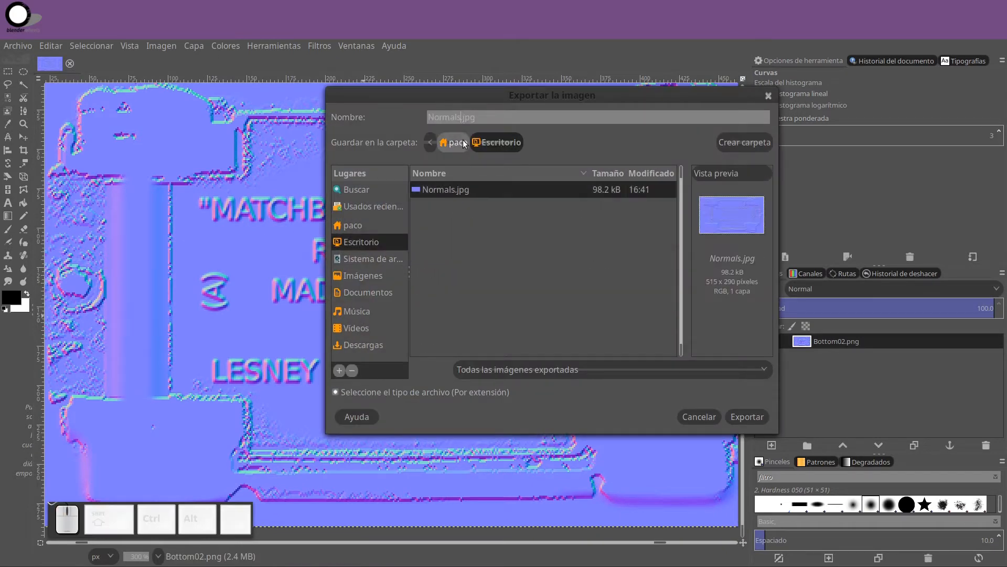
key(BackSpace)
text(Map)
key(Return)
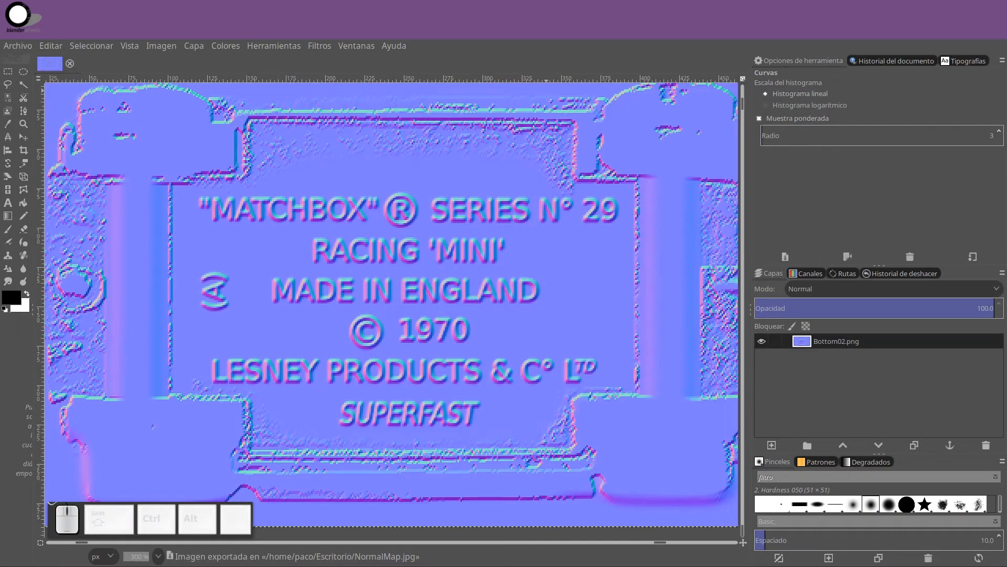
key(ctrl+q)
click(591, 345)
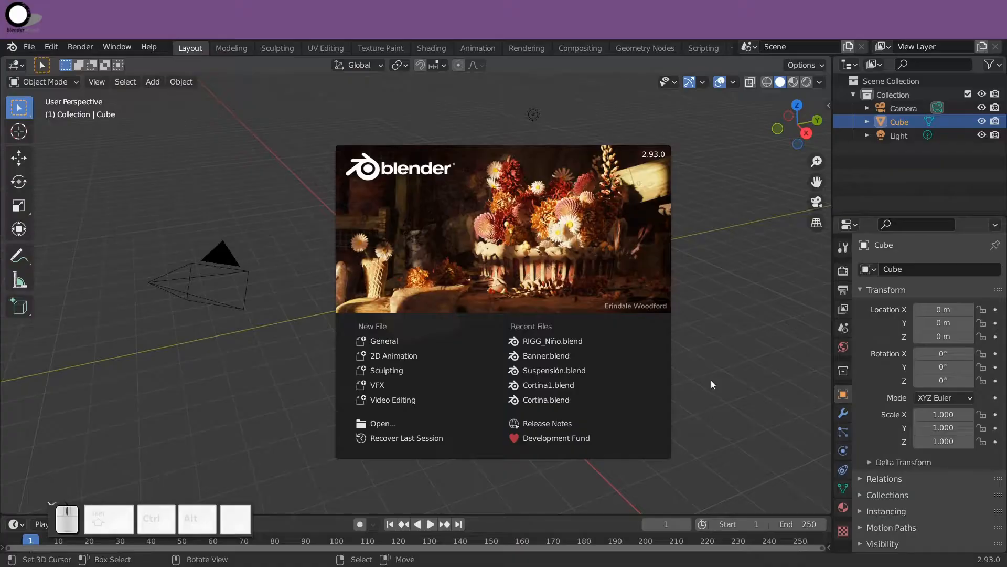
In Blender, dismiss the splash screen and delete the default camera, cube and light.
click(711, 381)
key(a)
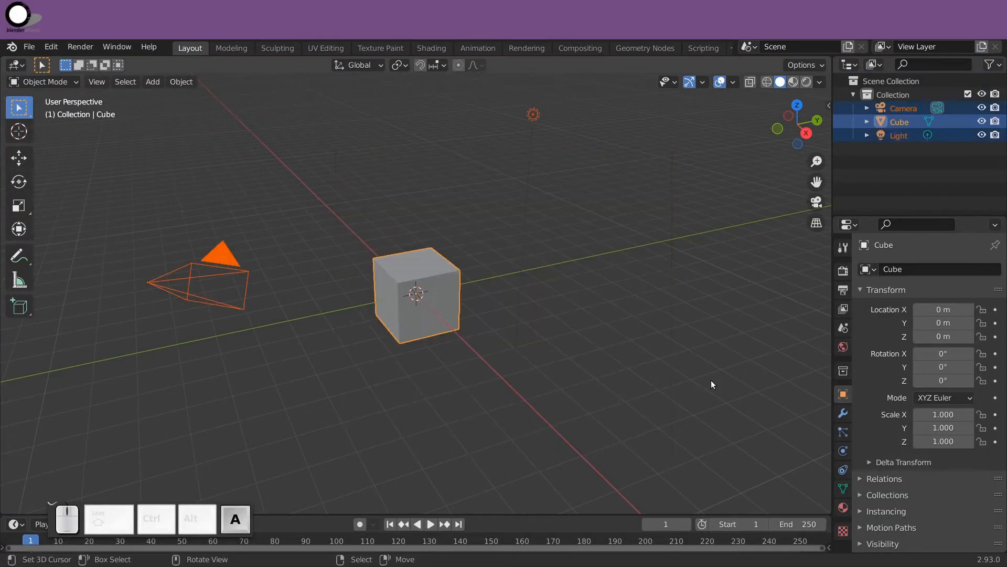
key(x)
click(712, 380)
Enable Ambient Occlusion, Bloom, Screen Space Reflections and Motion Blur in the Eevee render settings.
click(843, 270)
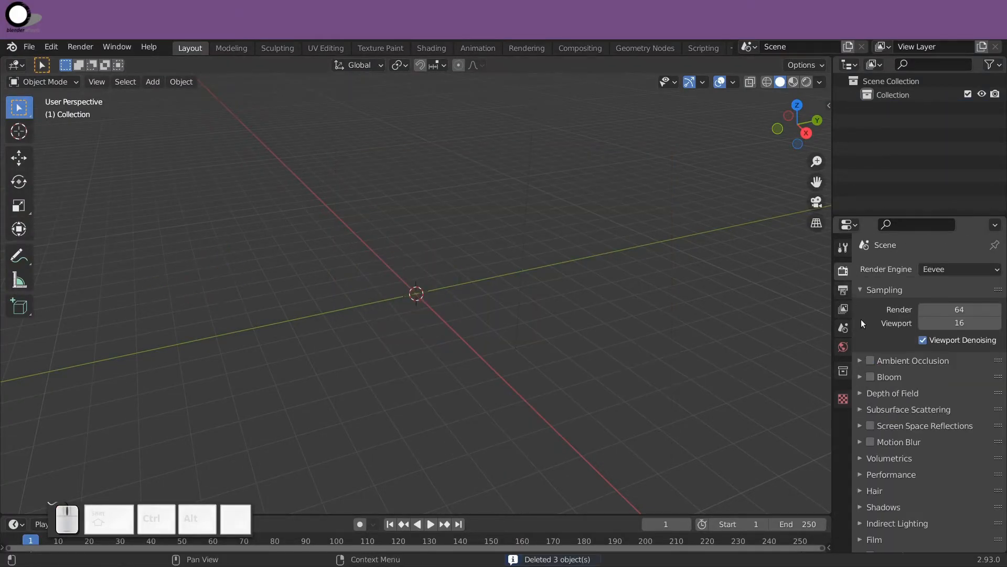
click(892, 425)
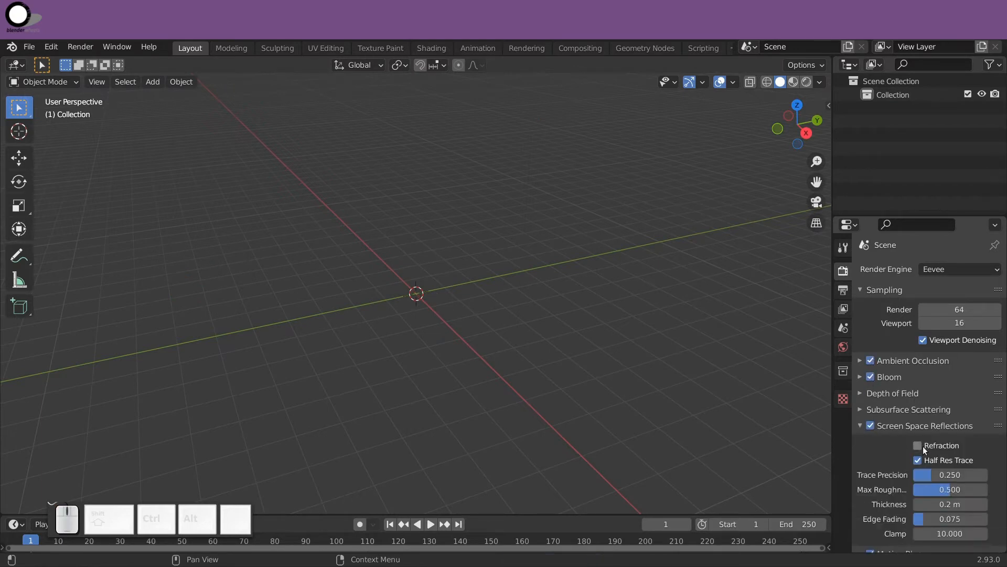
click(858, 426)
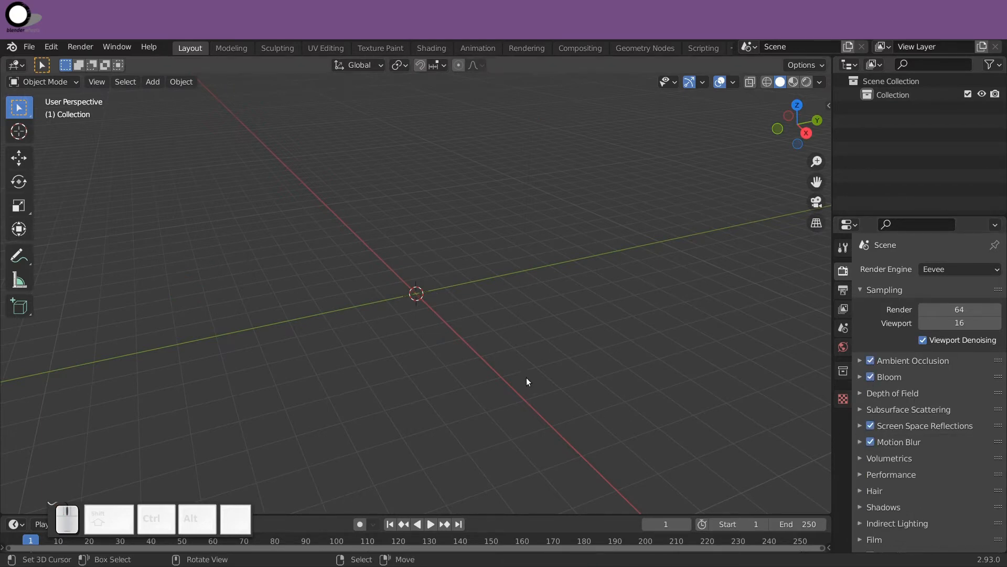
From the top view, add the colour photo of the car's underside, Bottom.png in Racing Mini/Imgs, as a reference image.
key(KP_7)
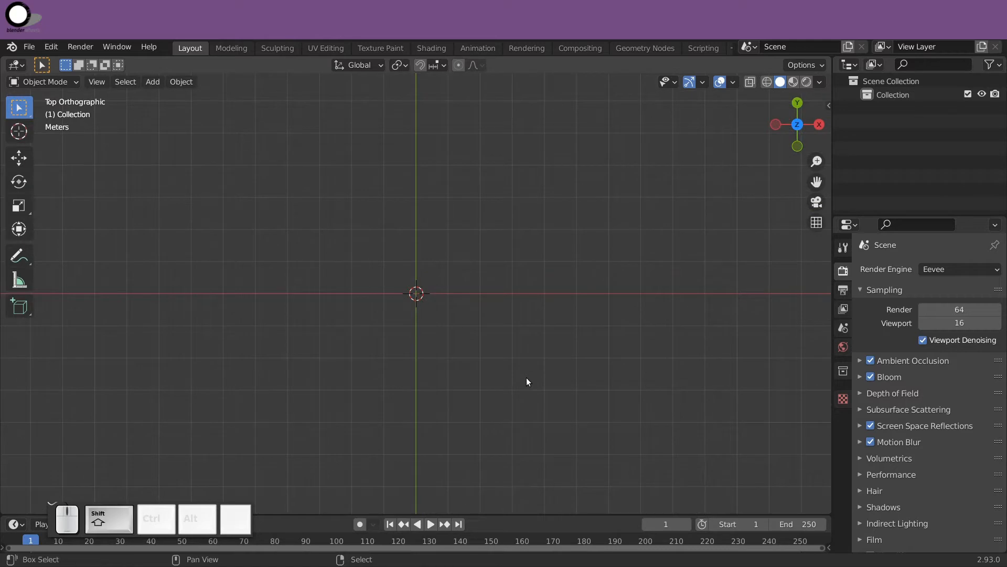
key(shift+a)
mouse_move(494, 440)
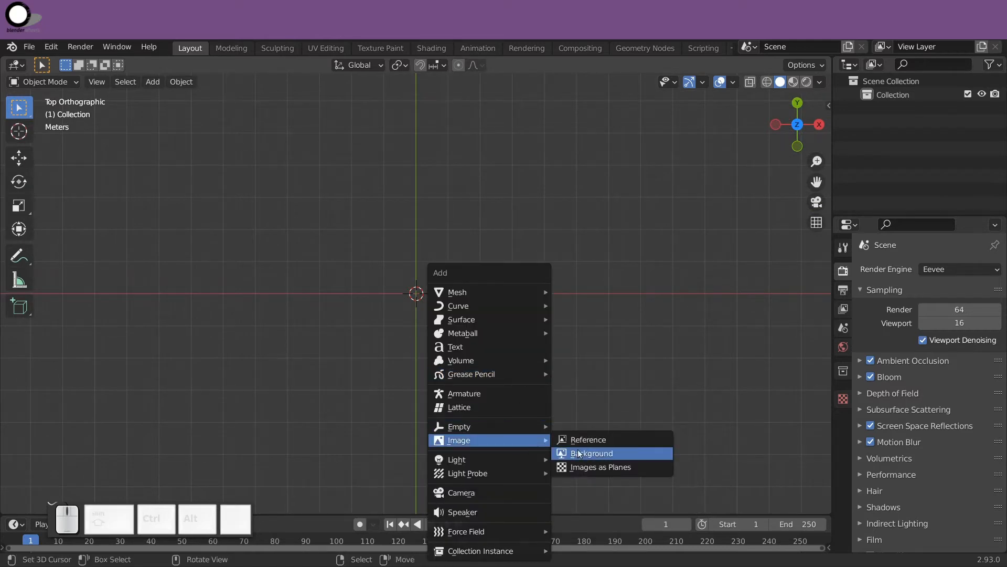
click(606, 445)
double_click(451, 213)
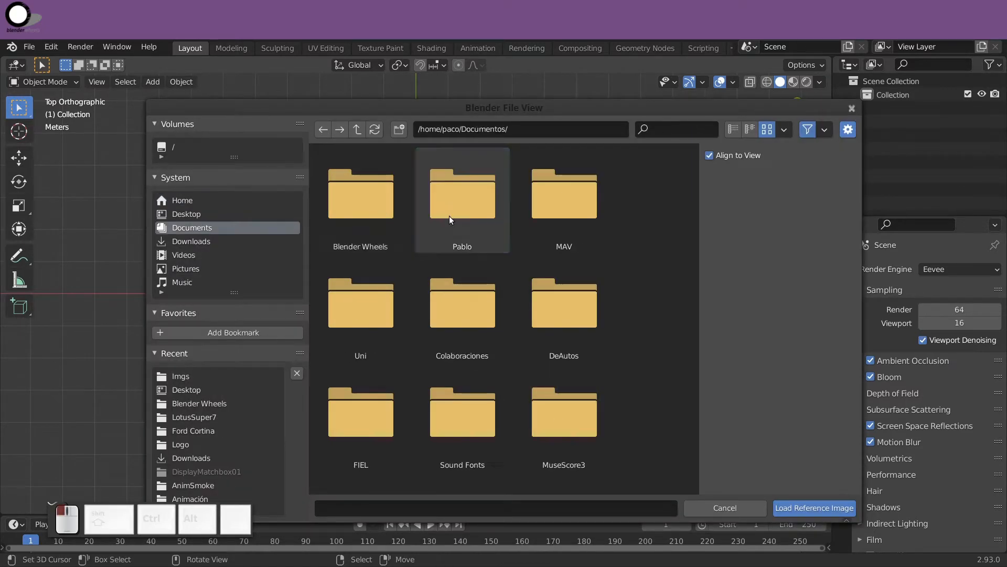
double_click(350, 215)
double_click(383, 218)
double_click(379, 207)
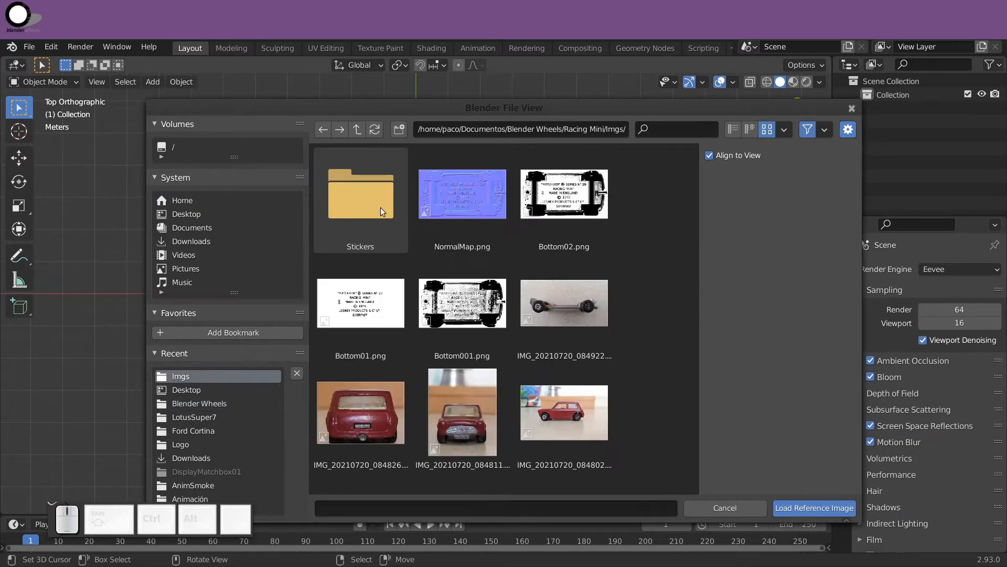
scroll(516, 338, down, 3)
double_click(464, 412)
scroll(554, 390, up, 6)
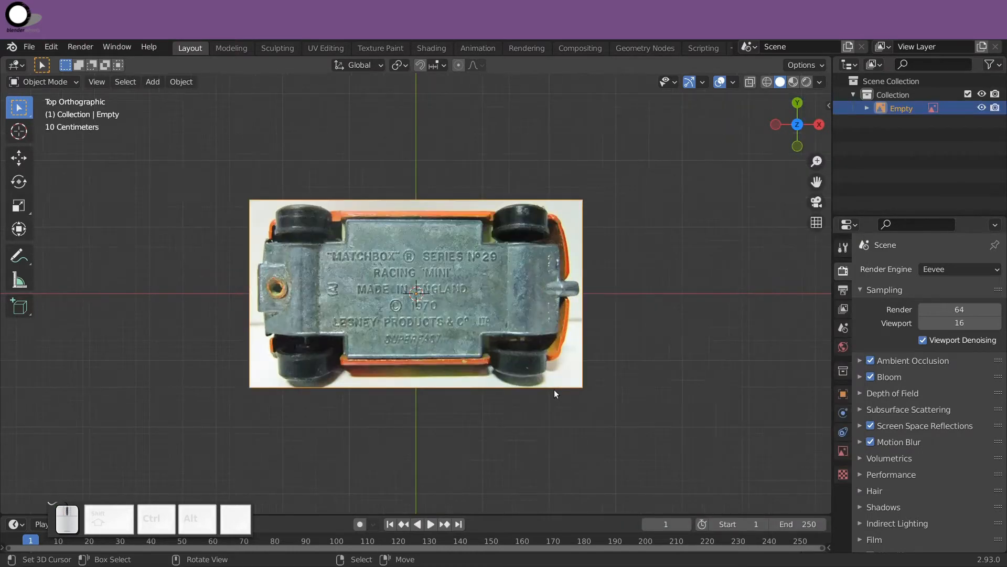
Rotate the reference image -90° so it stands along Y and shift it about 0.09 m along X to centre the car.
key(r)
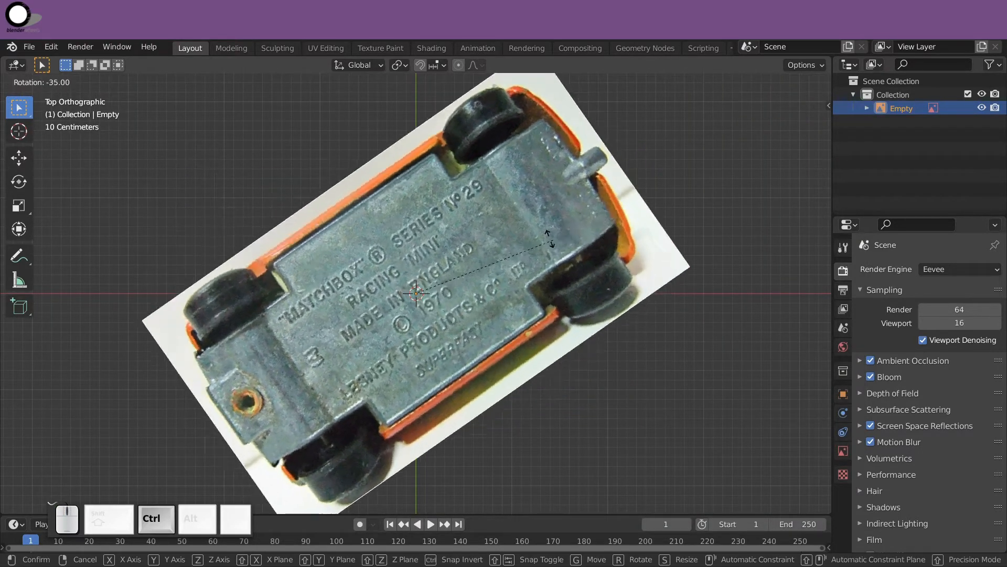
click(438, 224)
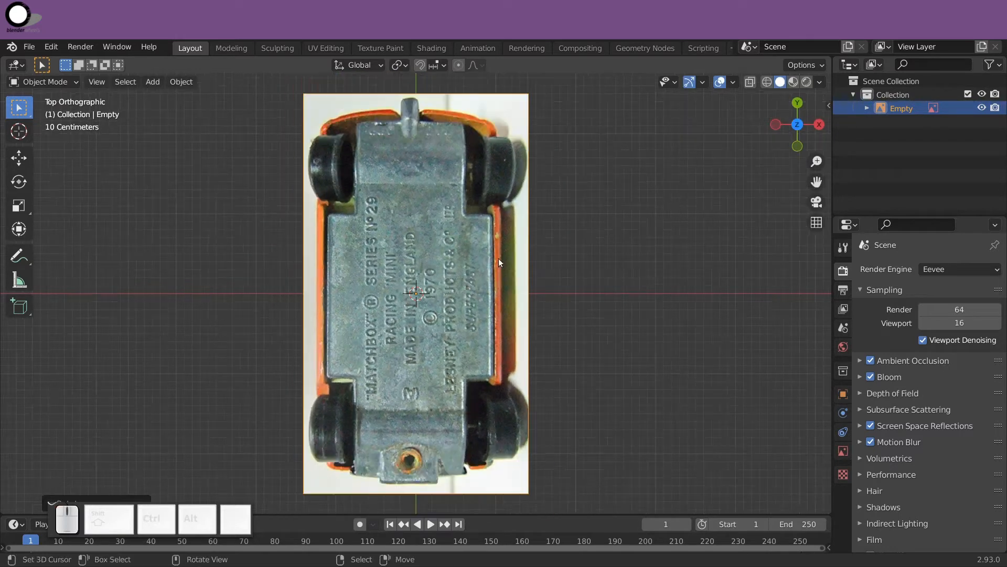
key(g)
key(x)
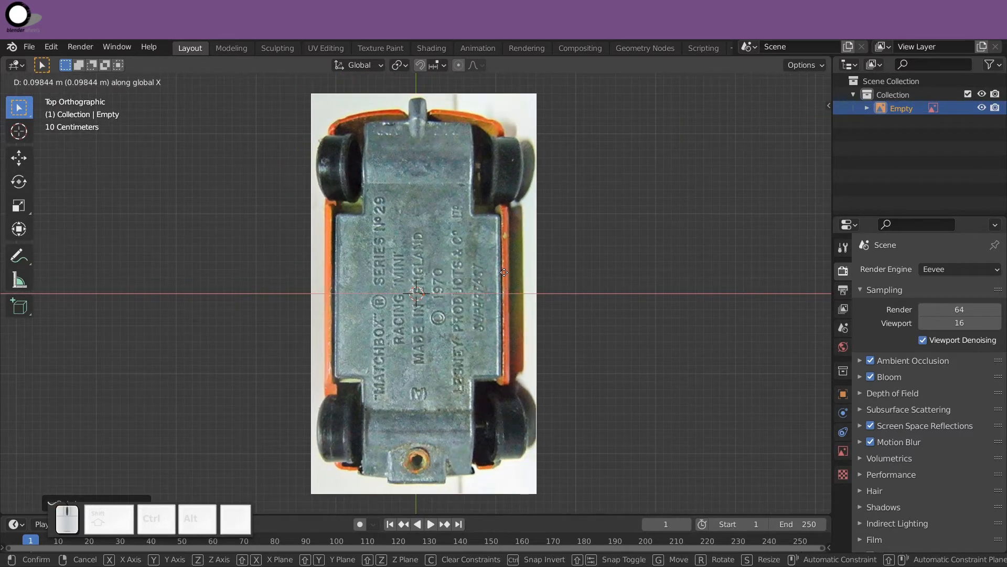
click(502, 272)
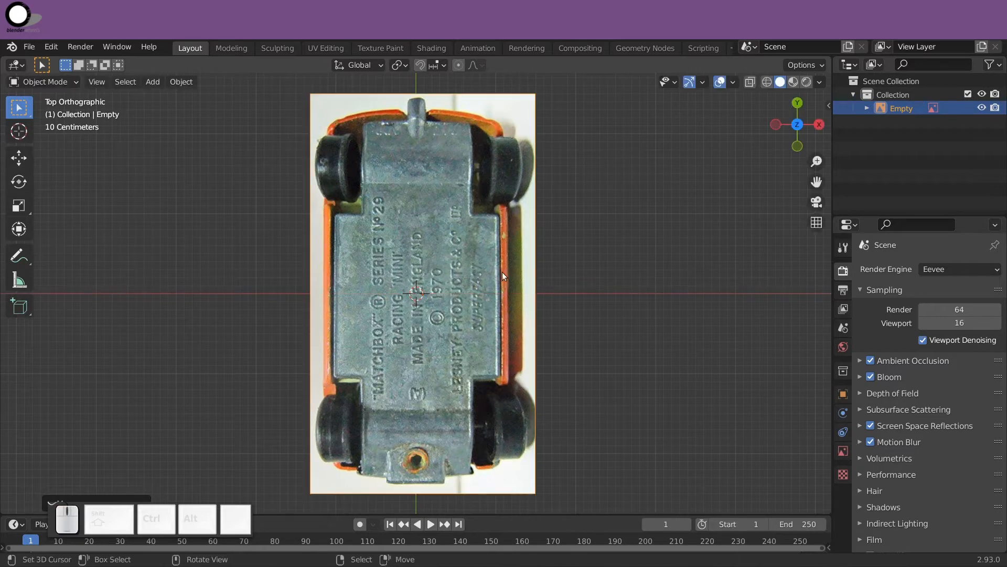
Lower the reference image along Z so it sits below the grid plane.
middle_drag(502, 272, 524, 294)
key(g)
key(z)
click(514, 299)
Add a mesh plane at the origin and turn on X-ray display.
key(shift+a)
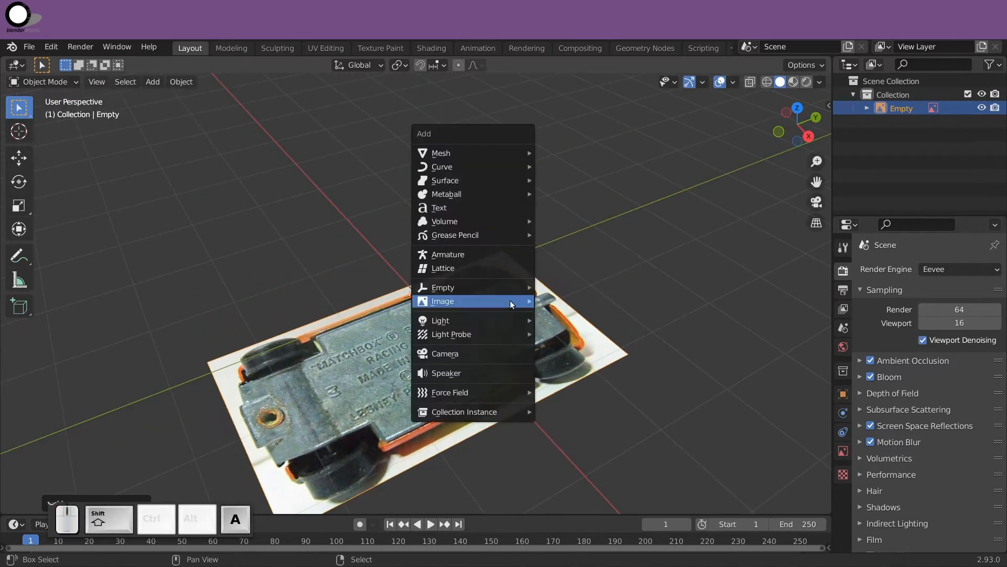
mouse_move(511, 152)
click(564, 152)
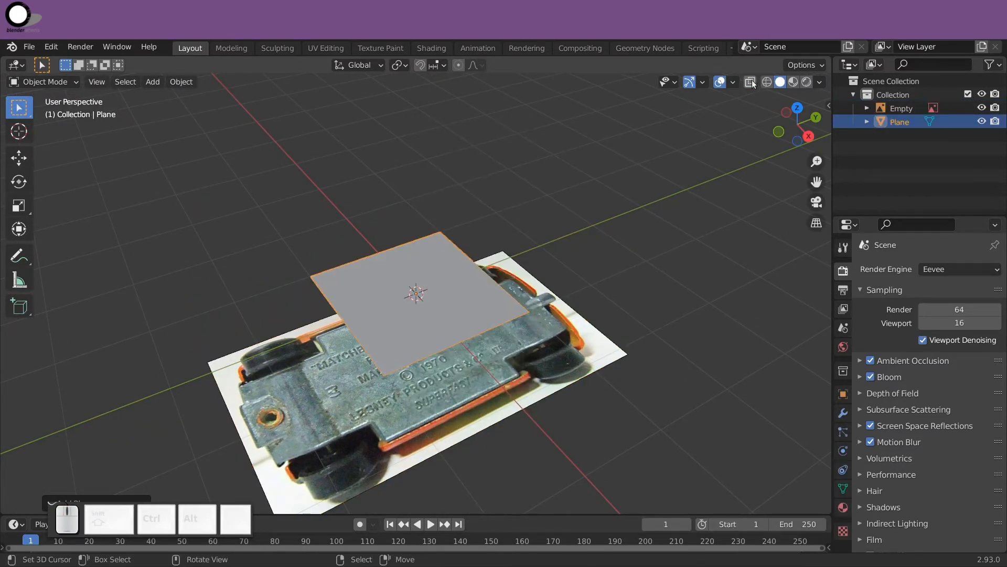
click(751, 83)
Divide the plane down the middle along Y with a loop cut and delete the vertices of its negative X half.
key(Tab)
ctrl+click(470, 259)
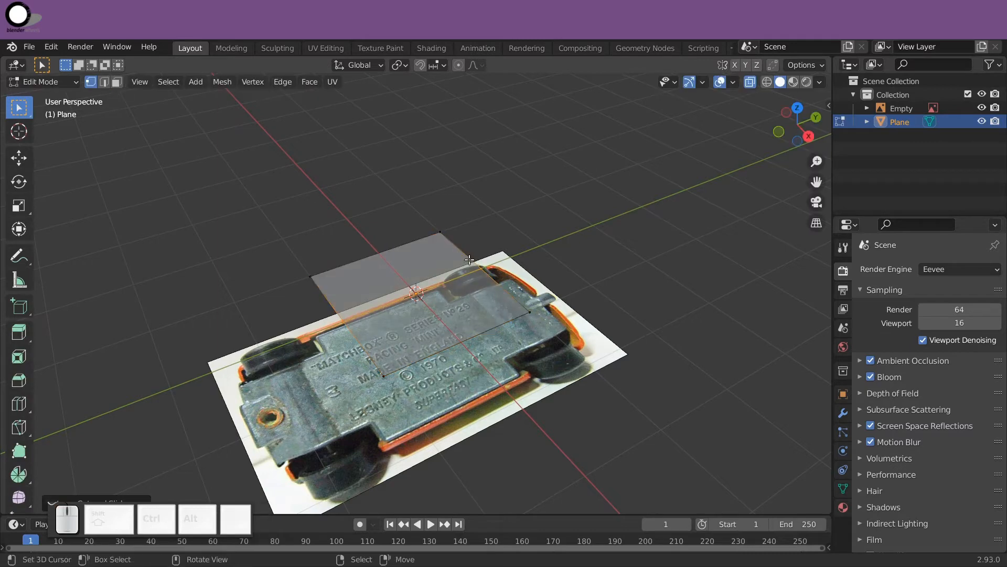
key(KP_7)
key(a)
key(b)
drag(307, 200, 375, 404)
key(a)
key(a)
key(b)
key(x)
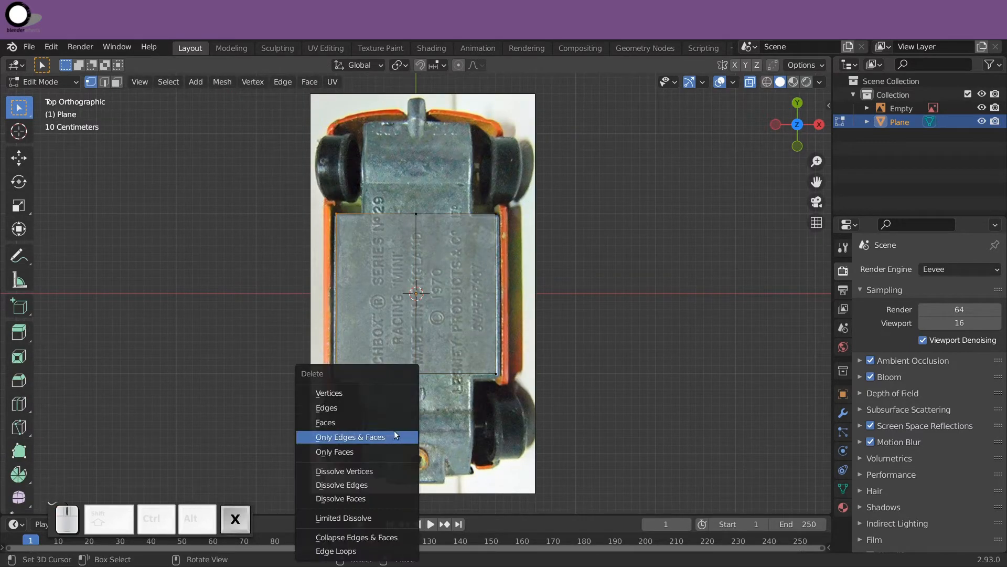
click(388, 392)
Add a Mirror modifier on the X axis to the half plane and collapse its settings.
click(843, 413)
click(913, 269)
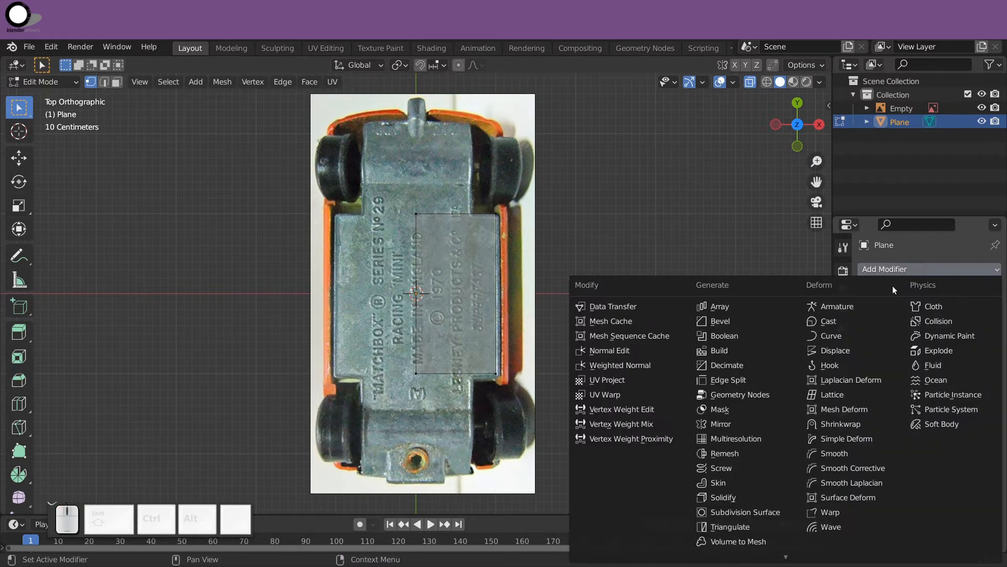
click(755, 422)
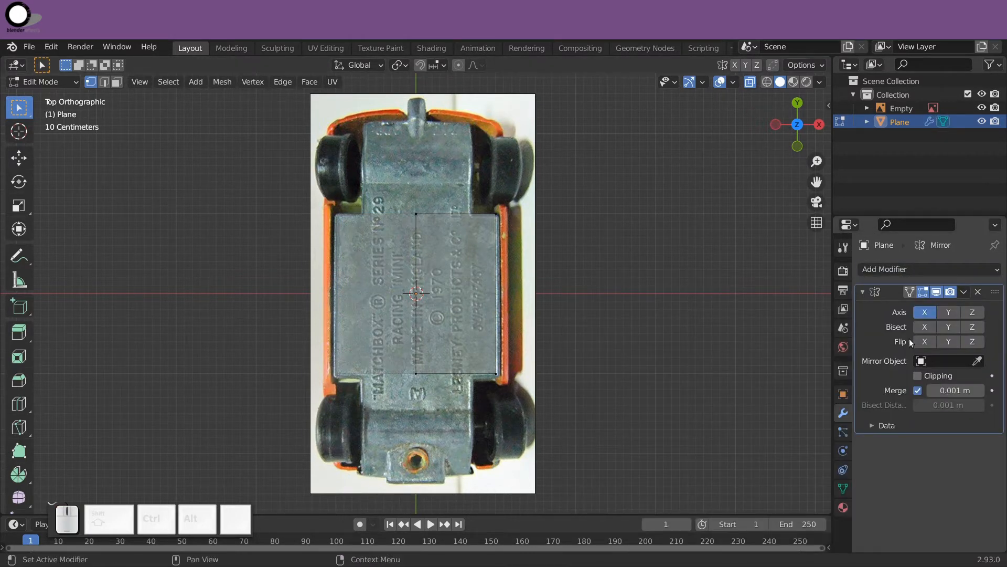
click(863, 293)
Move the plane's outer edge vertices about 0.05 m along X to meet the edge of the car's wide central plate.
scroll(653, 382, up, 3)
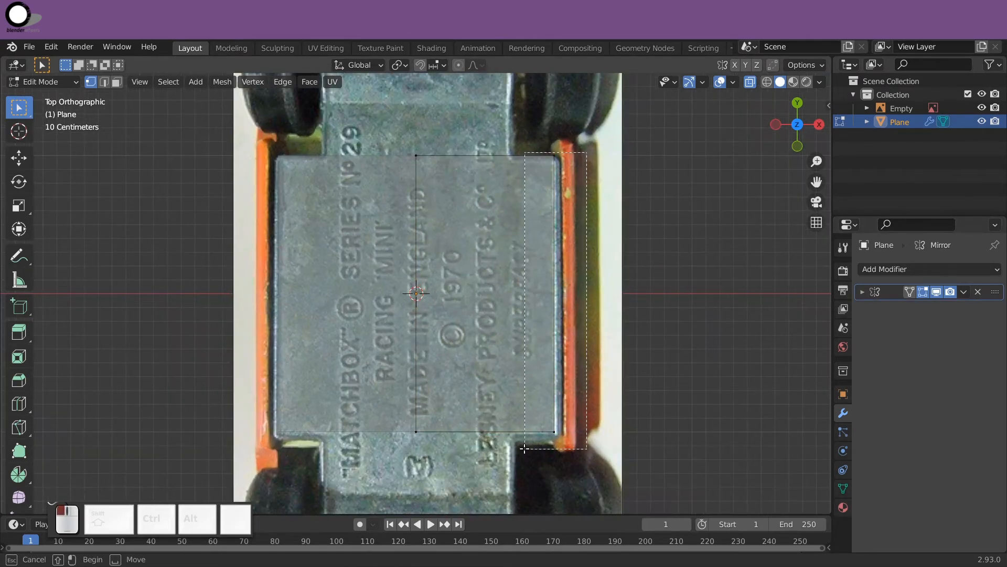
key(g)
key(x)
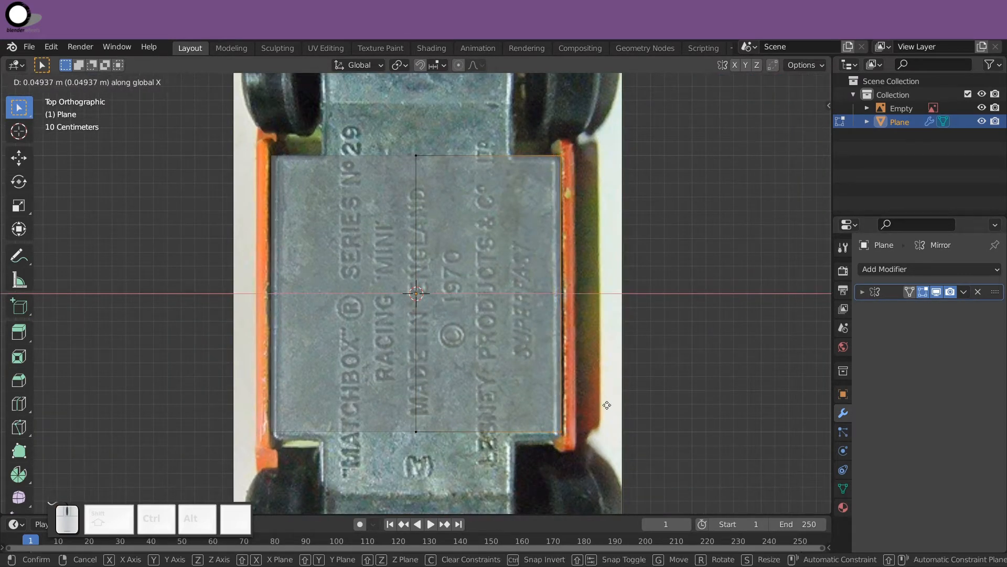
click(602, 403)
Add a lengthwise loop cut to the half plane, aligned with the side of the base's narrower section.
scroll(593, 402, down, 2)
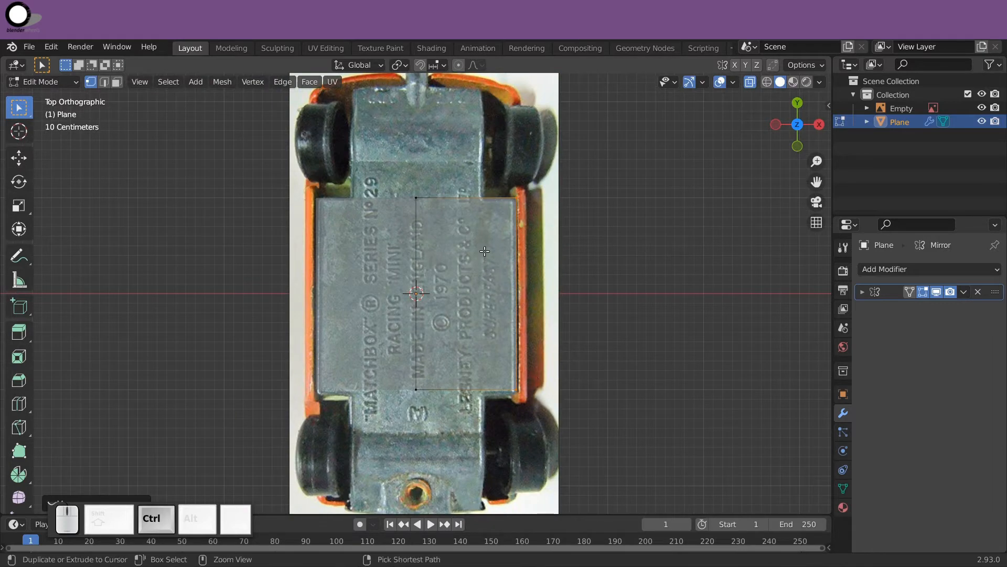
key(ctrl+r)
click(484, 200)
click(502, 226)
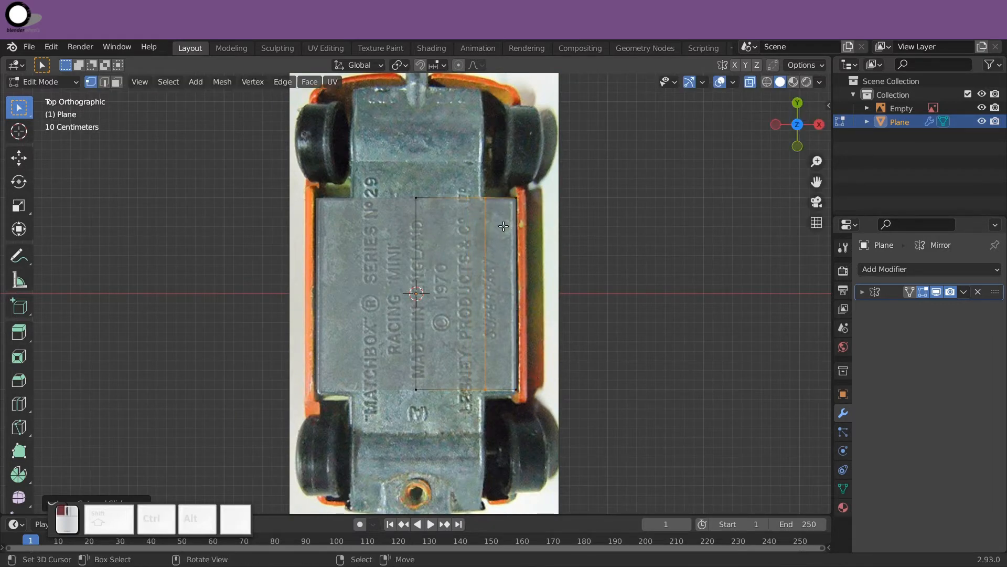
Extrude the inner edge at the positive Y end along Y to cover the narrow section up to the peg's base.
shift+middle_drag(499, 205, 491, 289)
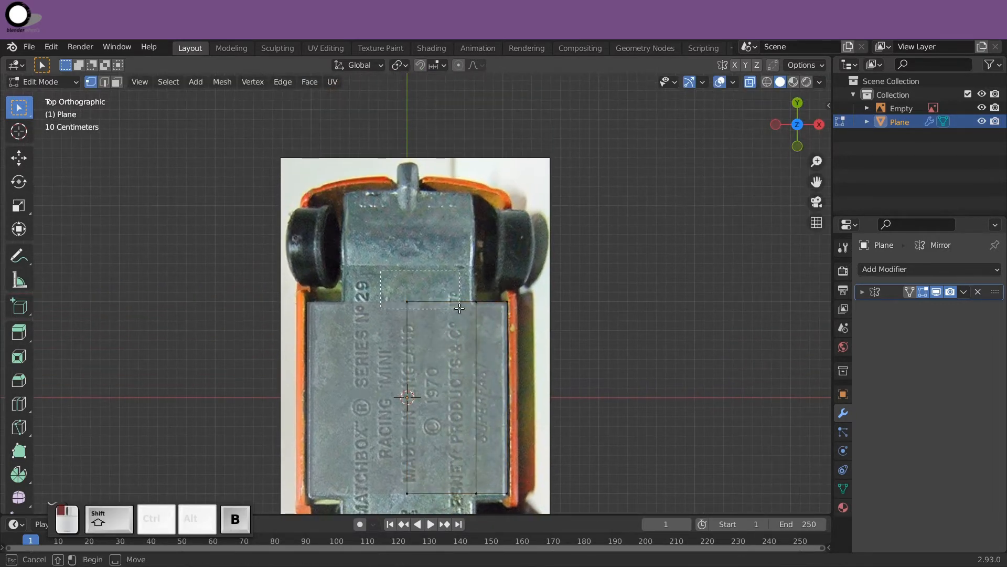
key(e)
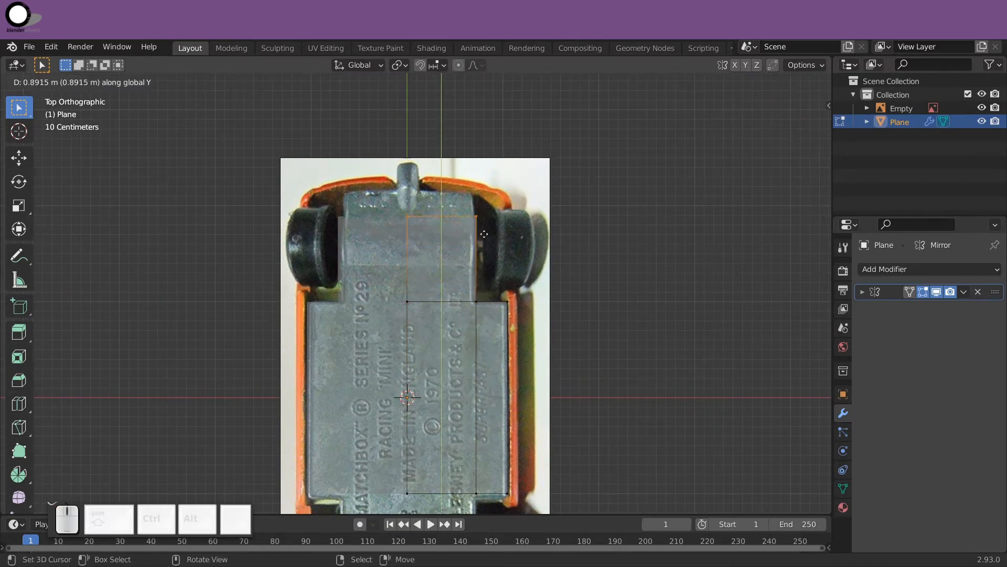
click(483, 211)
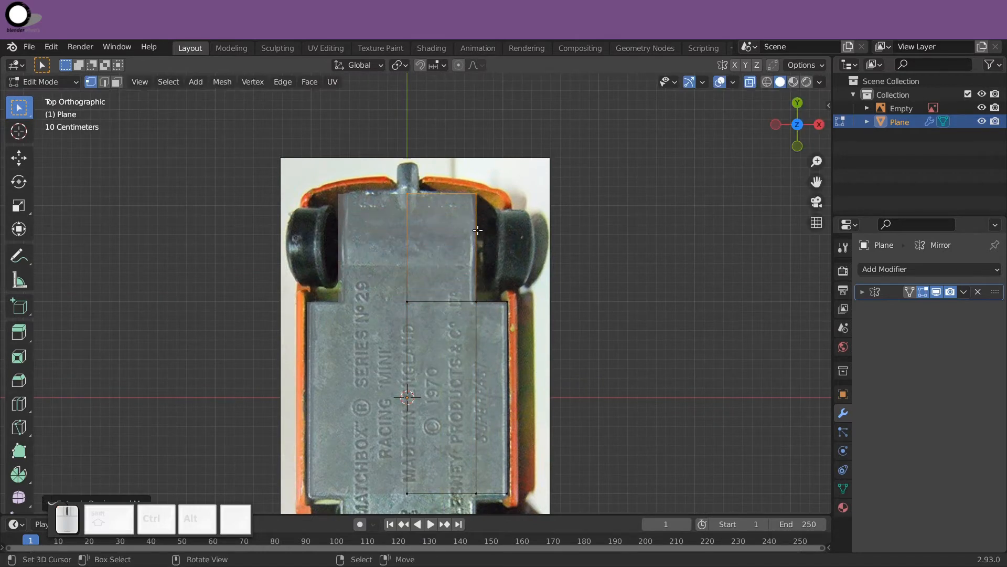
Extrude the inner edge at the negative Y end about 1.25 m along negative Y to cover the narrow section with the rivet.
shift+middle_drag(398, 475, 382, 299)
key(b)
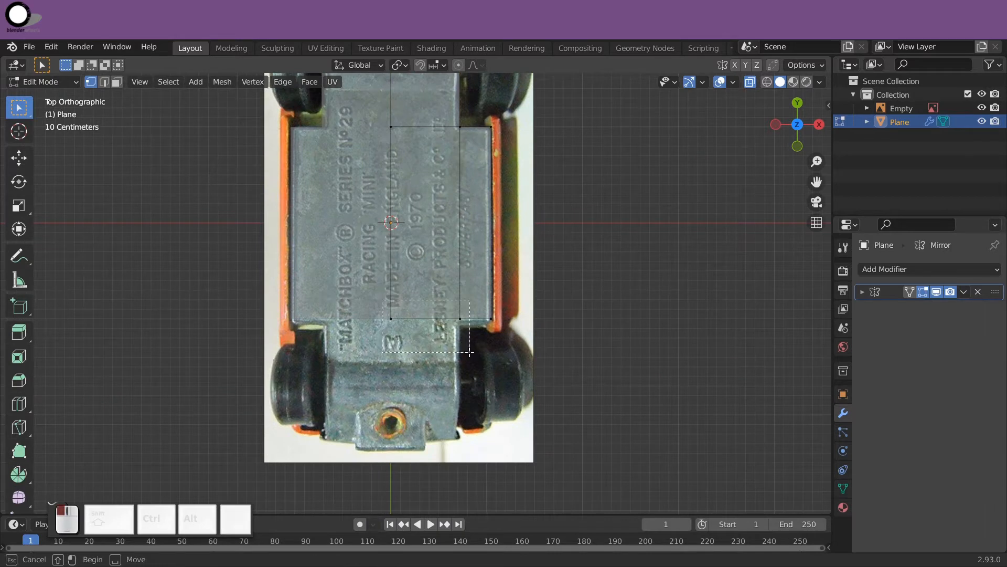
drag(470, 352, 470, 353)
key(e)
key(y)
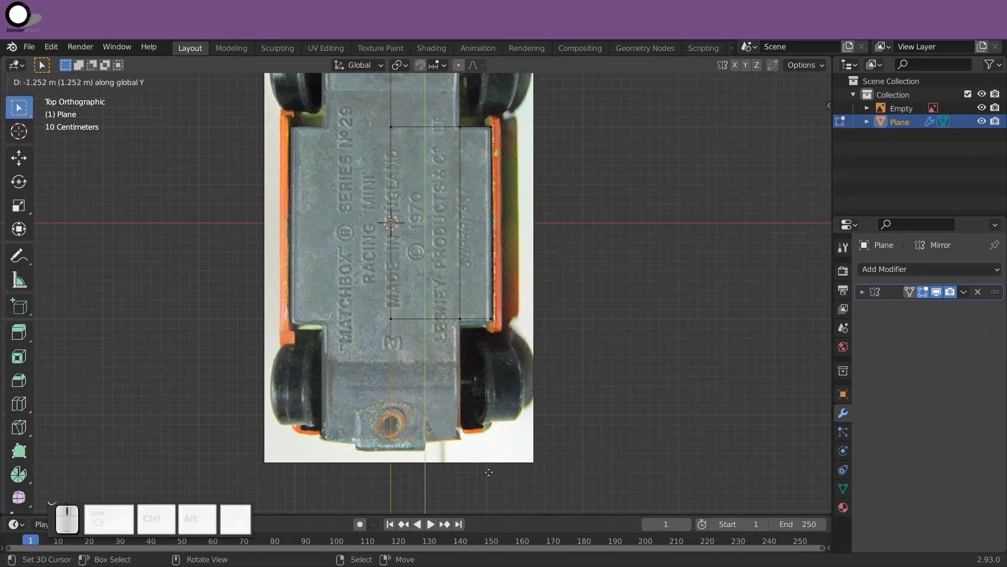
click(489, 473)
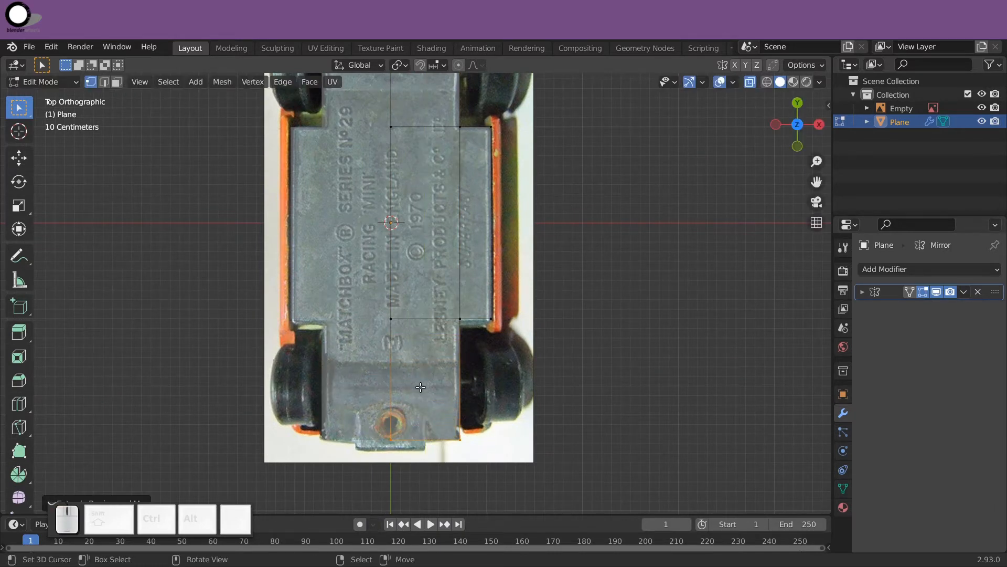
Add a centred lengthwise loop cut through the inner strip of the mesh.
key(ctrl+r)
click(419, 293)
right_click(419, 293)
key(a)
key(a)
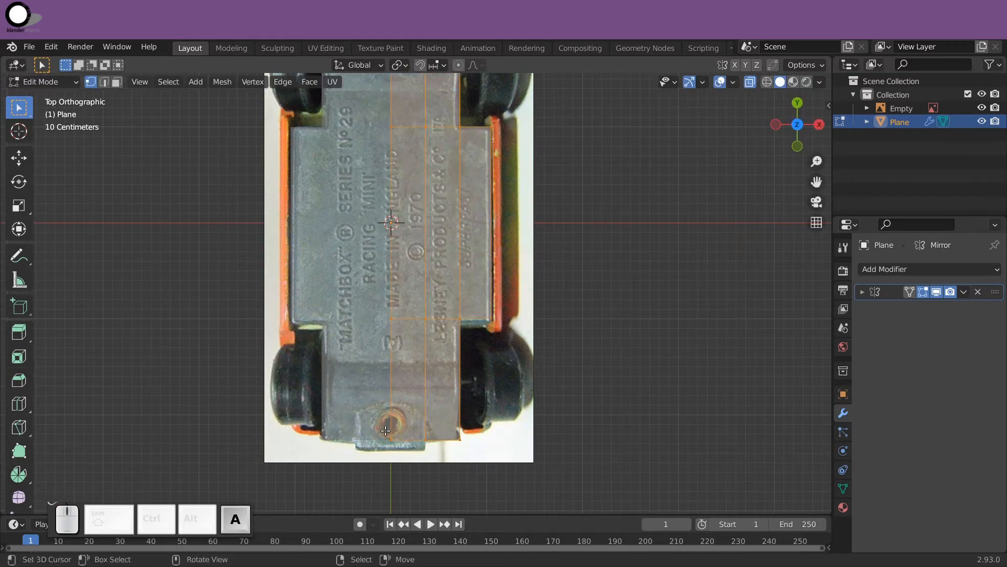
Extrude the innermost edge beside the rivet about 0.09 m along negative Y to form the small end tab.
key(b)
drag(371, 431, 437, 453)
key(e)
key(y)
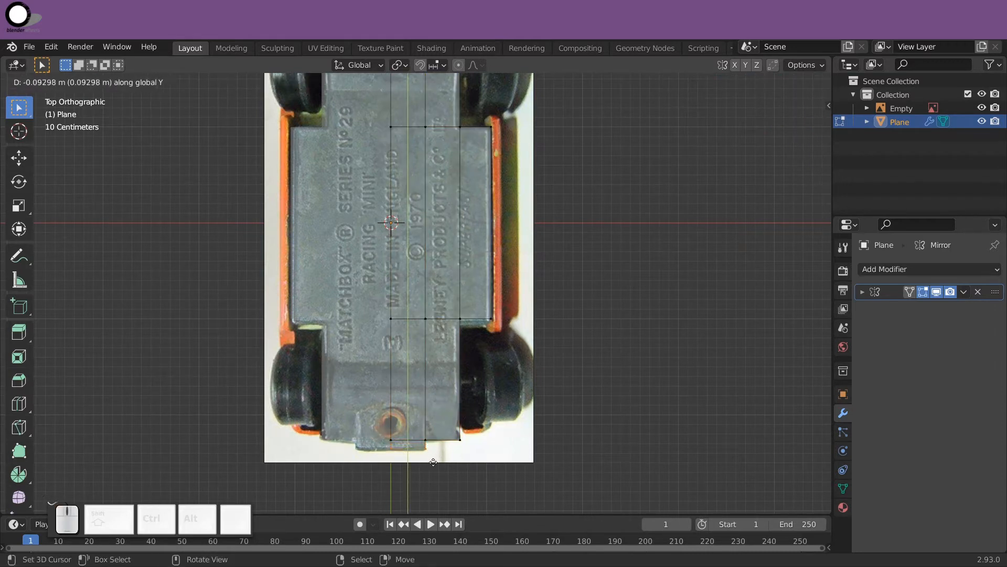
click(433, 463)
Add a lengthwise loop cut to the innermost strip, aligned with the side of the peg at the positive Y end.
shift+scroll(448, 215, up, 4)
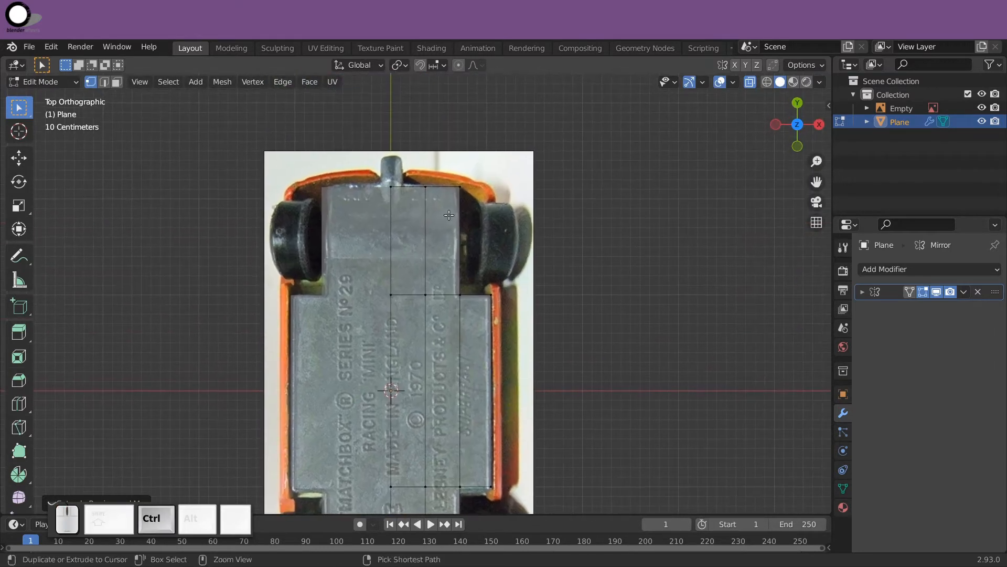
key(ctrl+r)
click(408, 190)
click(401, 189)
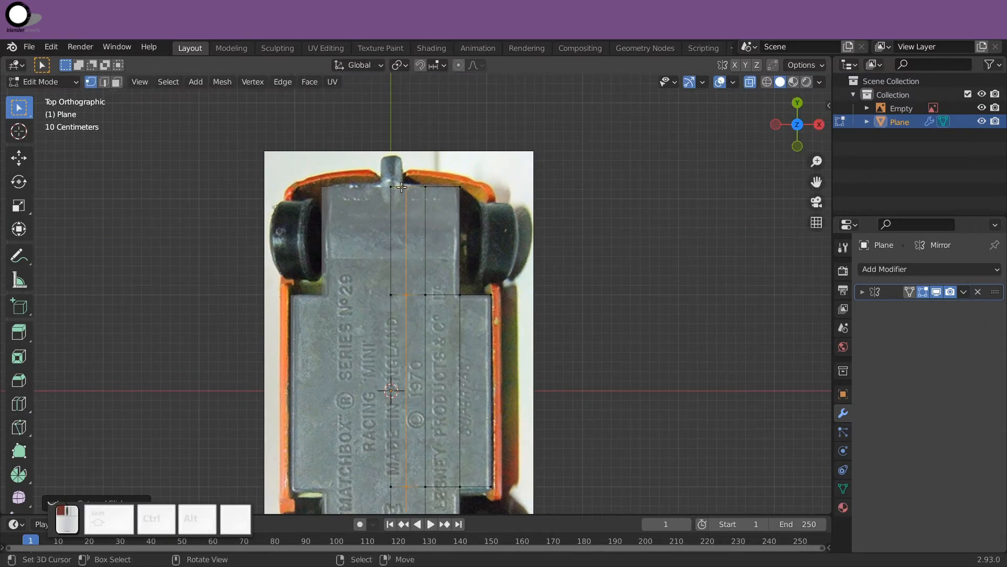
Extrude the short centre edge along Y to the peg's tip and shape its end to the rounded outline.
key(b)
drag(384, 178, 407, 200)
key(e)
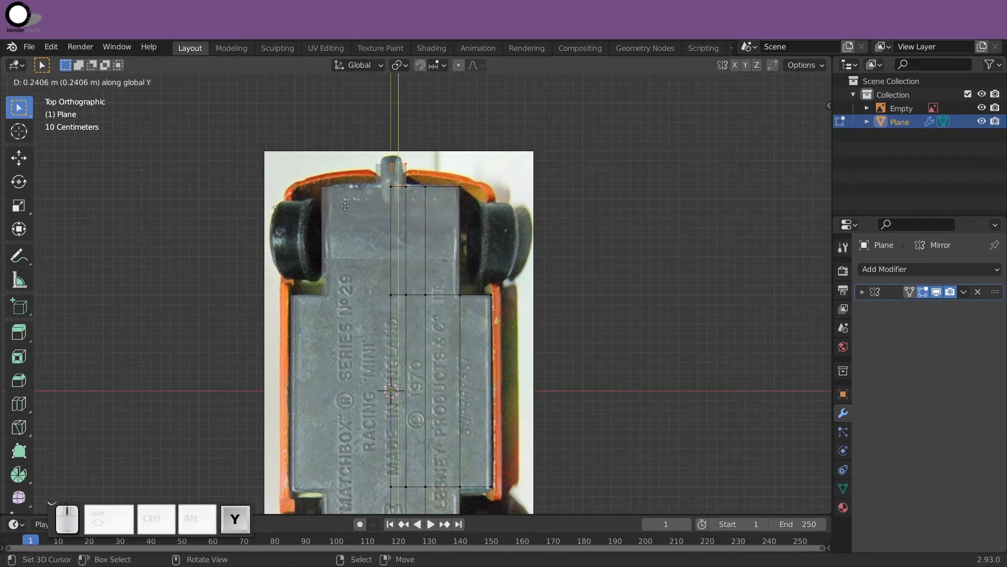
click(348, 199)
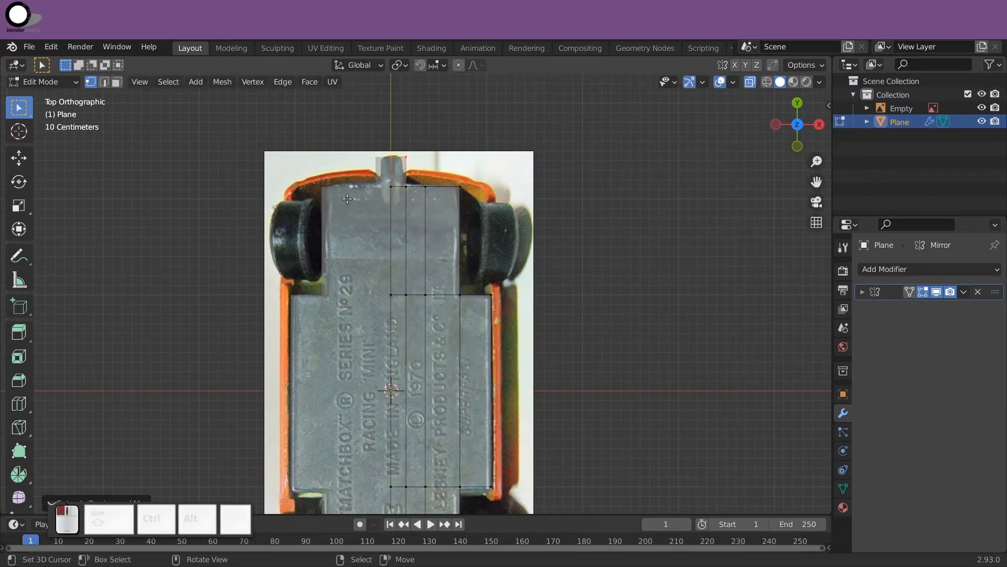
key(e)
click(416, 163)
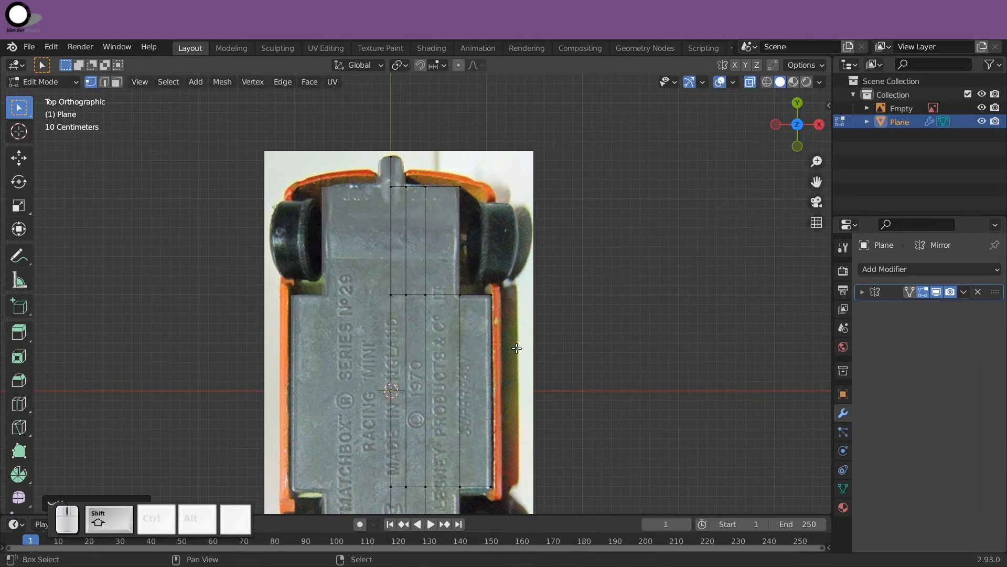
Add three crosswise loop cuts to the positive Y narrow section and slide them by about -0.37 toward the peg.
key(ctrl+r)
scroll(438, 238, up, 1)
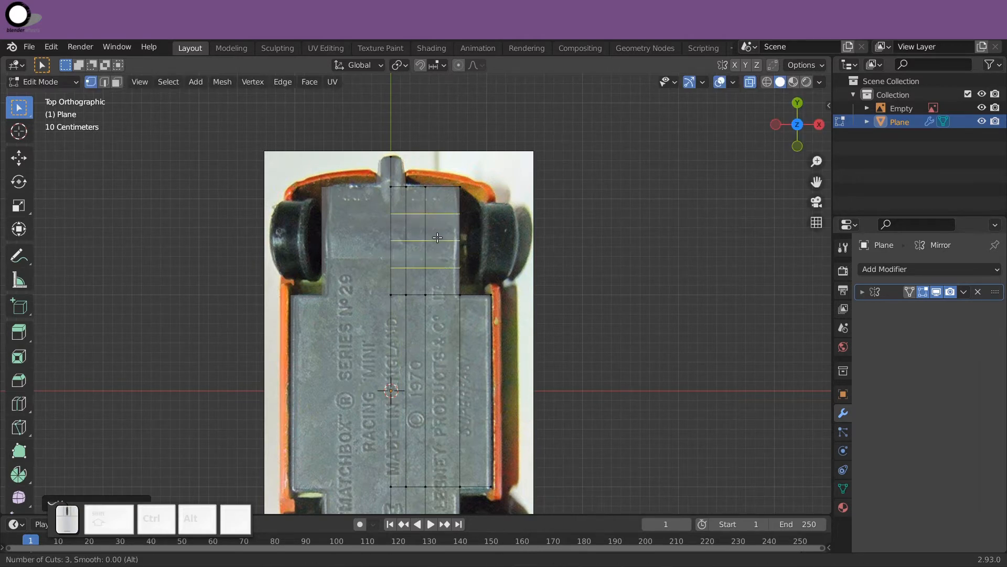
click(437, 237)
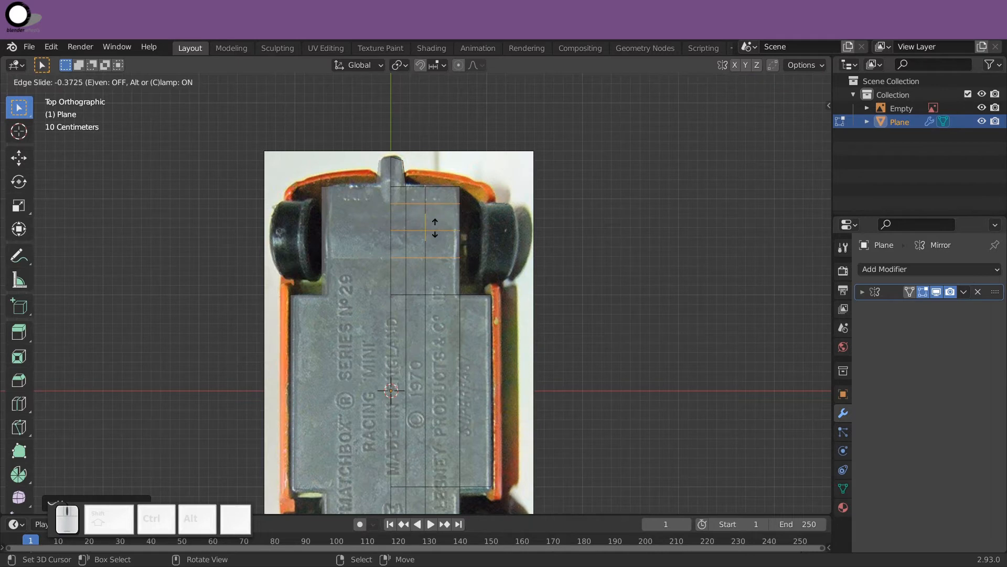
click(435, 228)
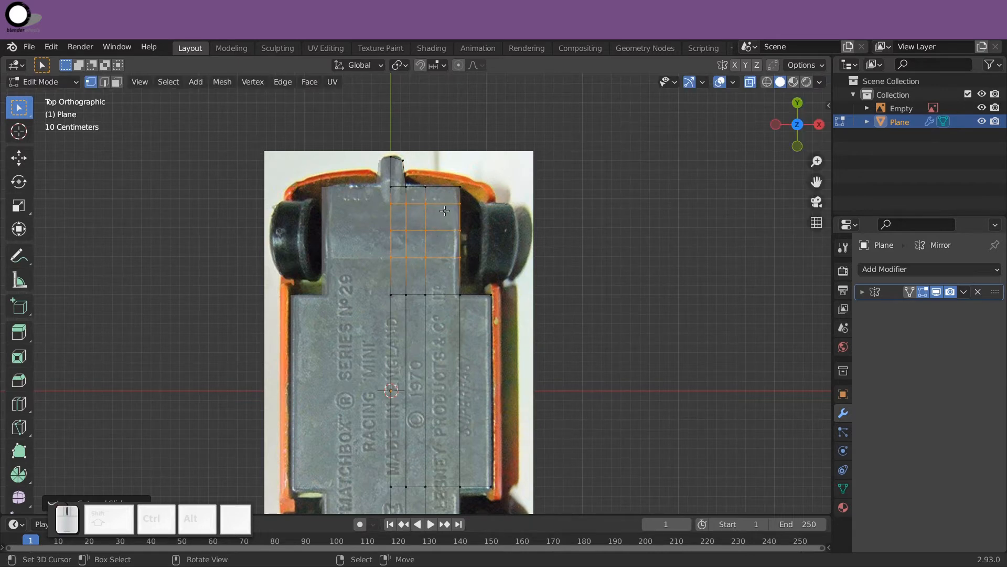
Move the crosswise loop nearest the peg and the middle loop further along positive Y to adjust their spacing.
alt+click(445, 207)
key(g)
key(y)
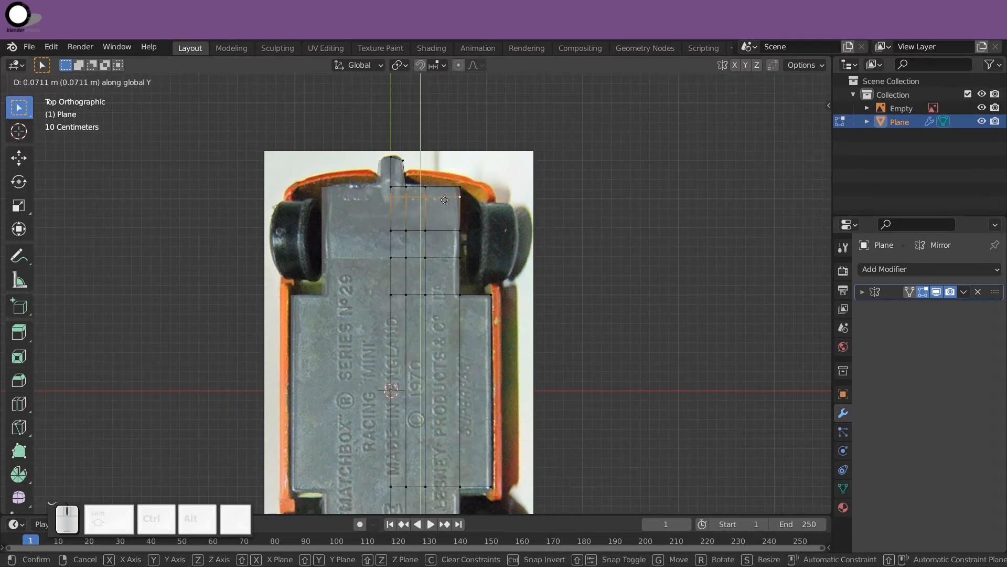
click(445, 199)
key(alt+a)
key(g)
key(y)
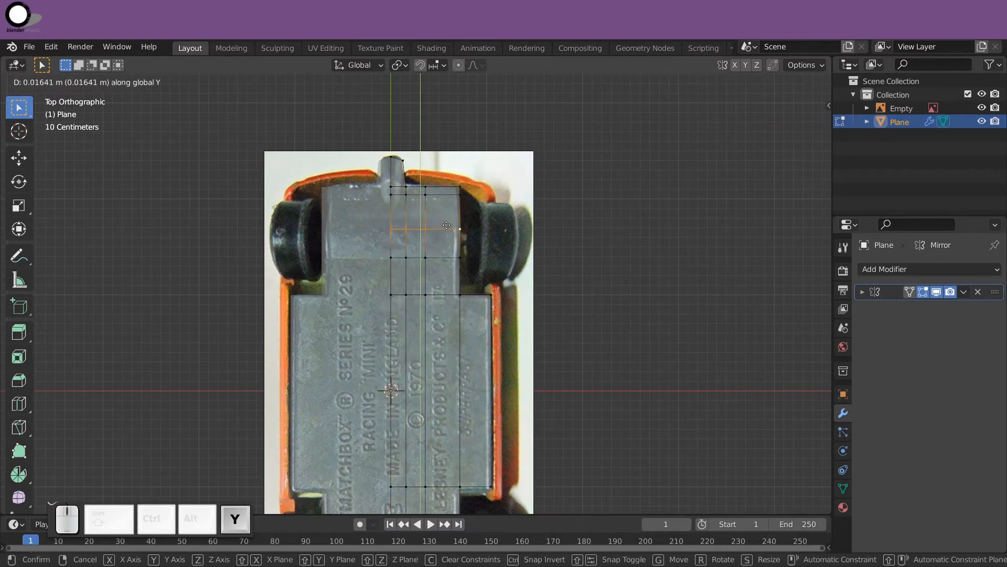
click(445, 219)
Add three crosswise loop cuts to the narrow section with the rivet and slide them by -0.5.
shift+middle_drag(445, 218, 432, 17)
key(ctrl+r)
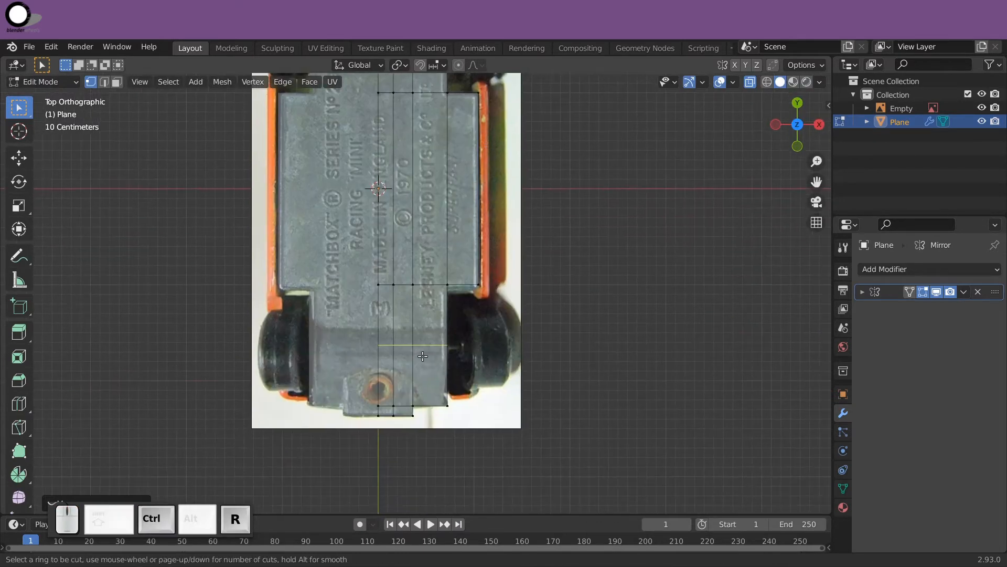
scroll(423, 356, up, 2)
click(422, 356)
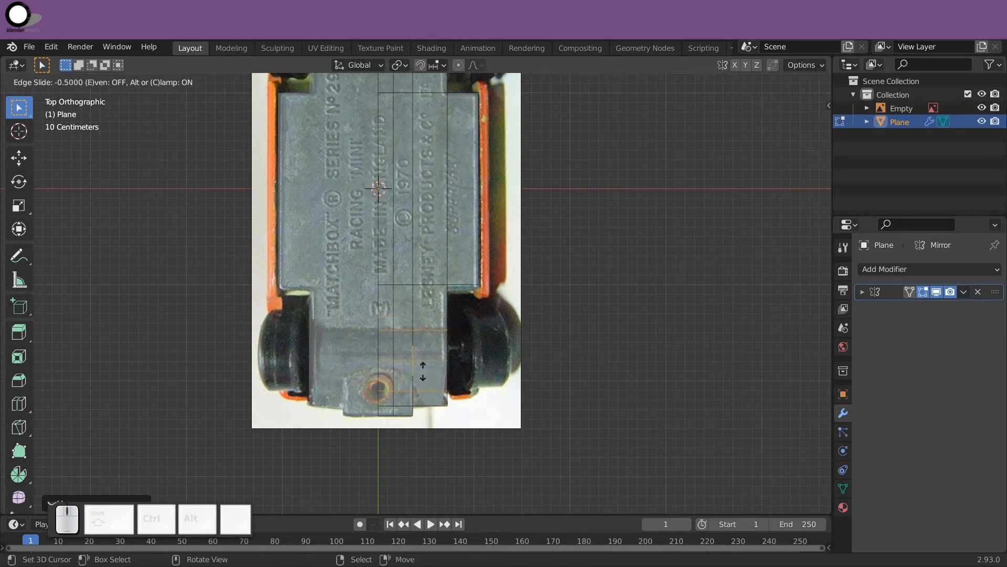
click(423, 372)
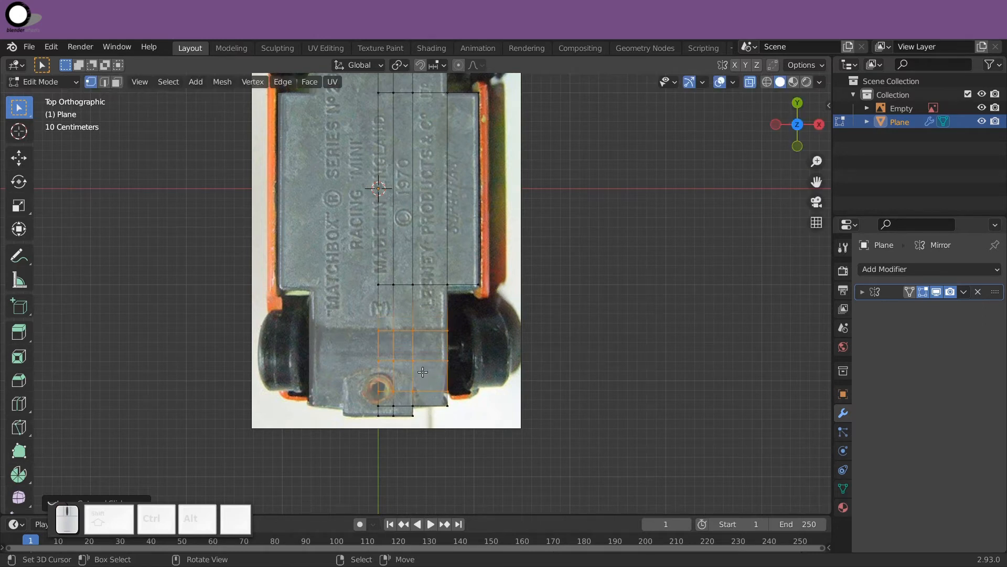
Add a Subdivision Surface modifier to the mirrored base.
click(882, 270)
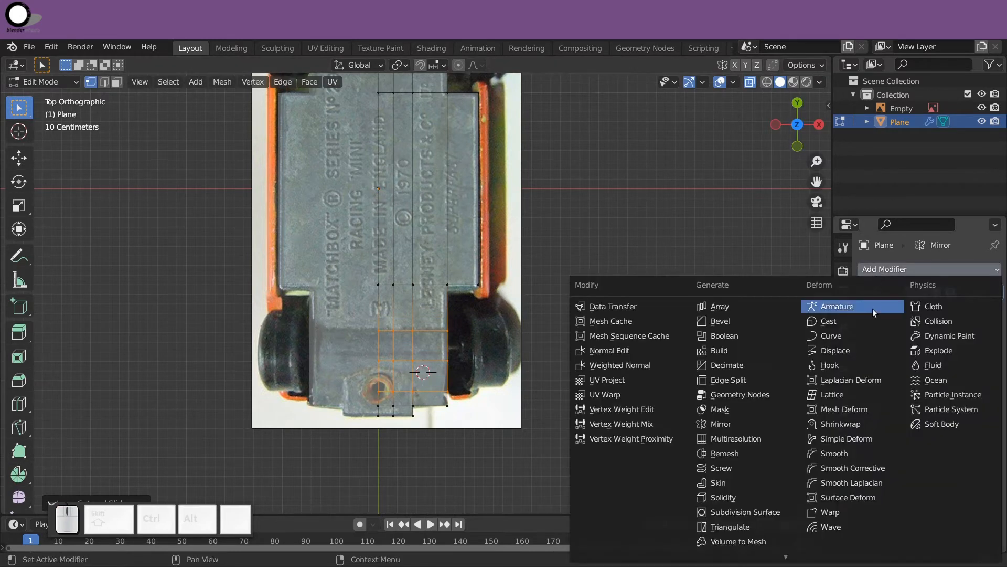
click(745, 512)
middle_drag(685, 298, 485, 286)
Add a lengthwise loop cut to the central plate's outer strip and move it along X close to the outer edge.
key(ctrl+r)
click(465, 314)
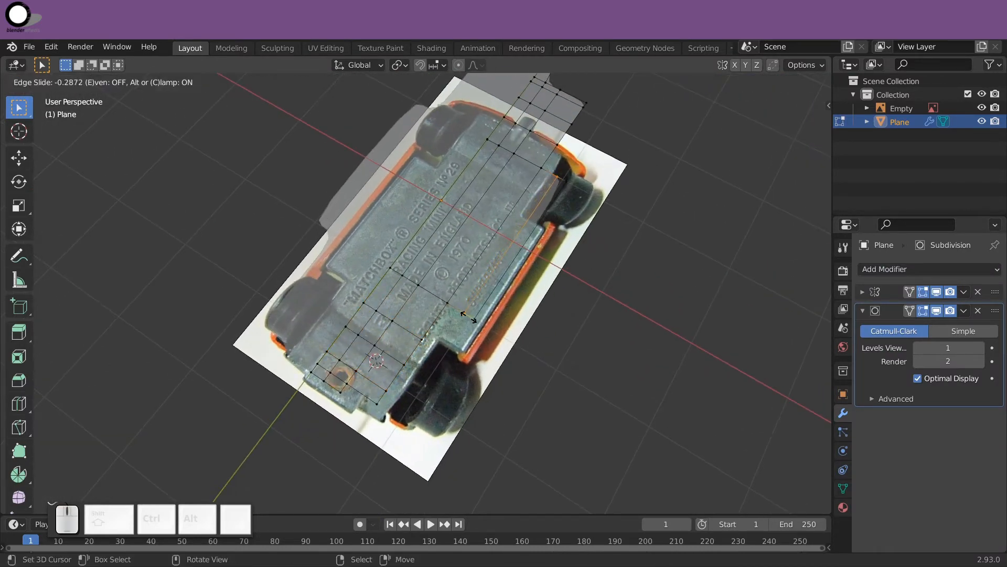
click(468, 317)
key(KP_7)
scroll(540, 298, up, 3)
key(g)
key(x)
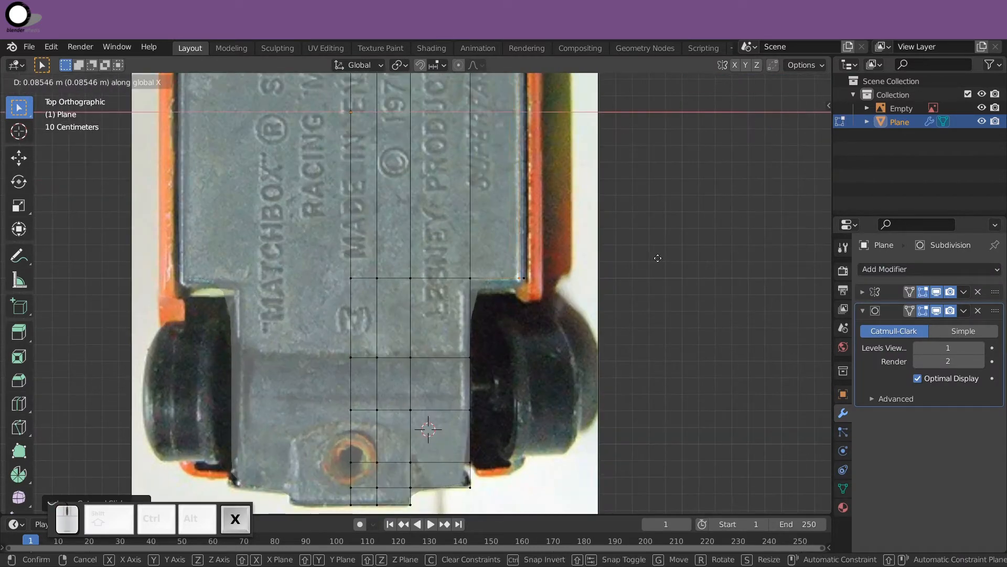
click(652, 259)
Add two crosswise support loops on the central plate, one close to each of its Y ends.
scroll(603, 255, down, 3)
key(ctrl+r)
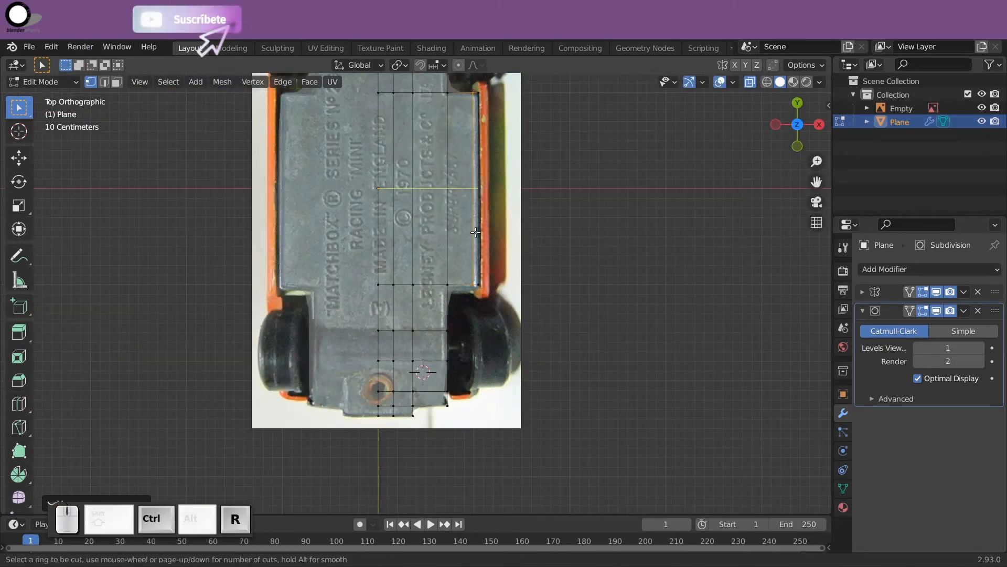
click(475, 278)
click(475, 283)
key(ctrl+r)
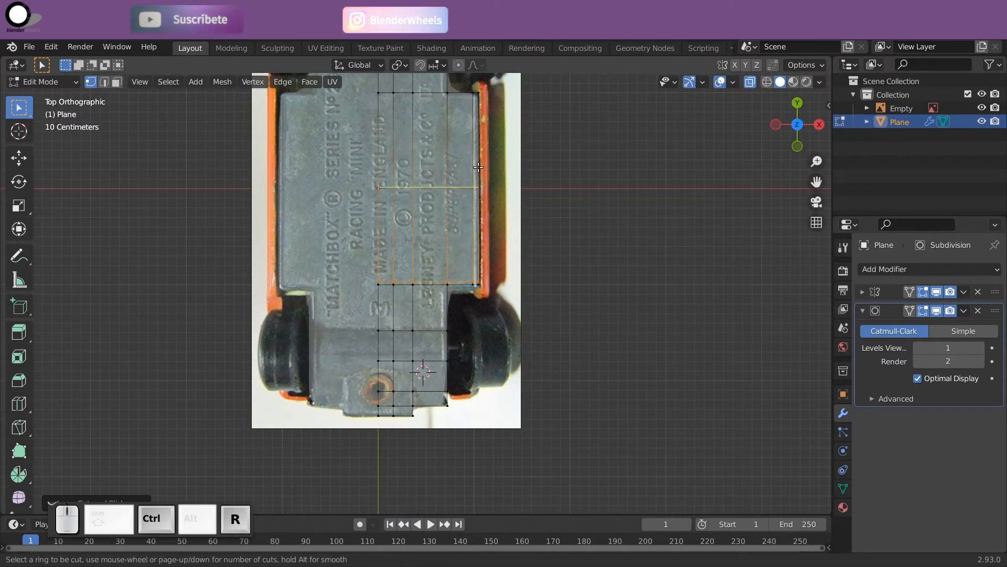
click(490, 105)
click(496, 502)
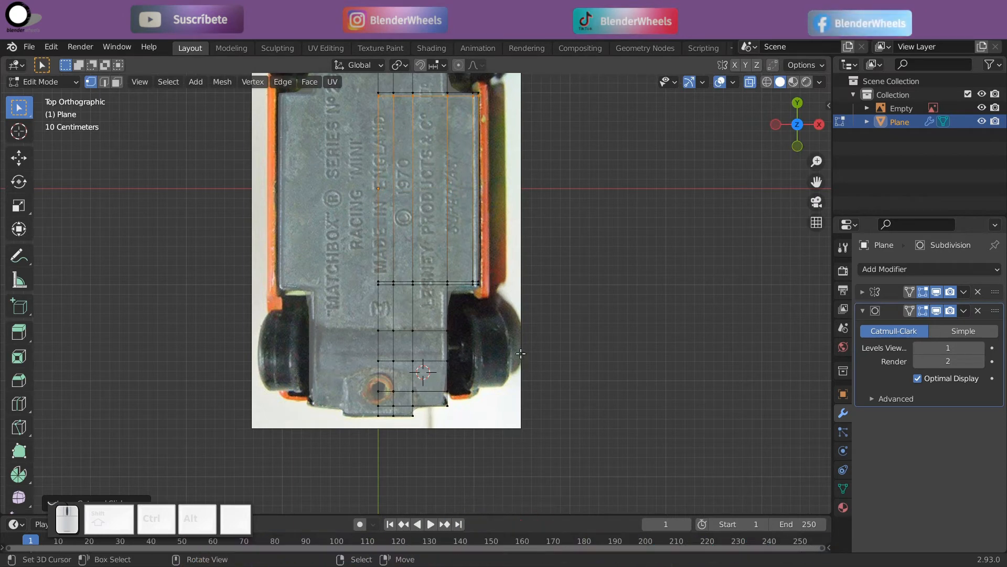
Add a crosswise loop cut on the rivet-side narrow section and slide it toward the central plate.
scroll(522, 352, up, 3)
key(ctrl+r)
click(465, 308)
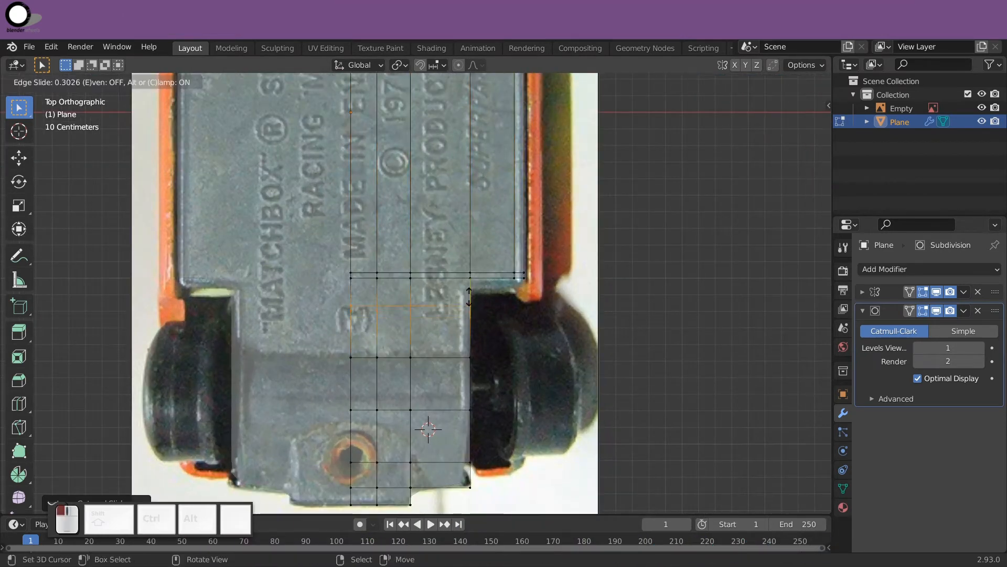
click(470, 290)
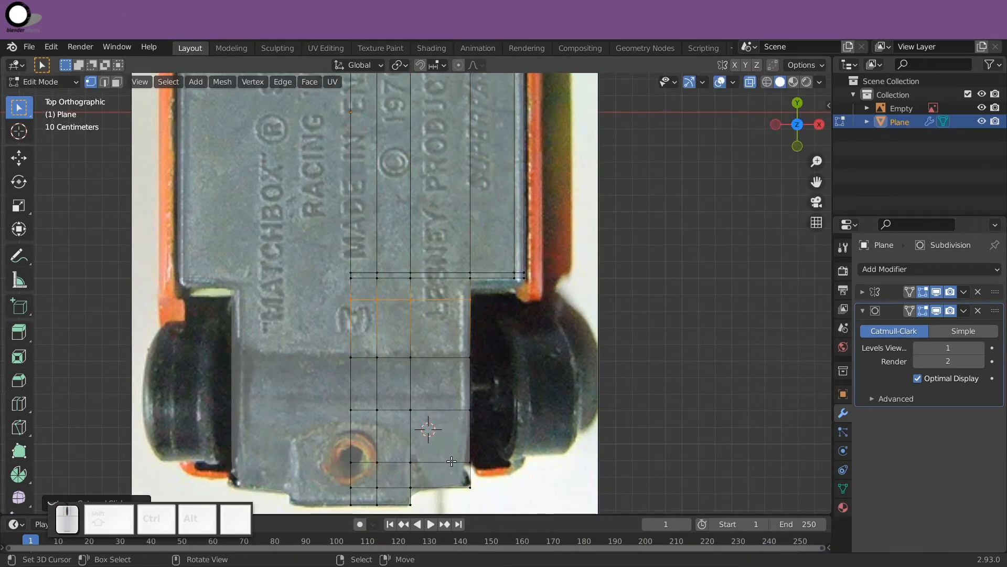
Add a crosswise loop cut on the tab-side narrow section and slide it close to the central plate.
scroll(555, 362, down, 3)
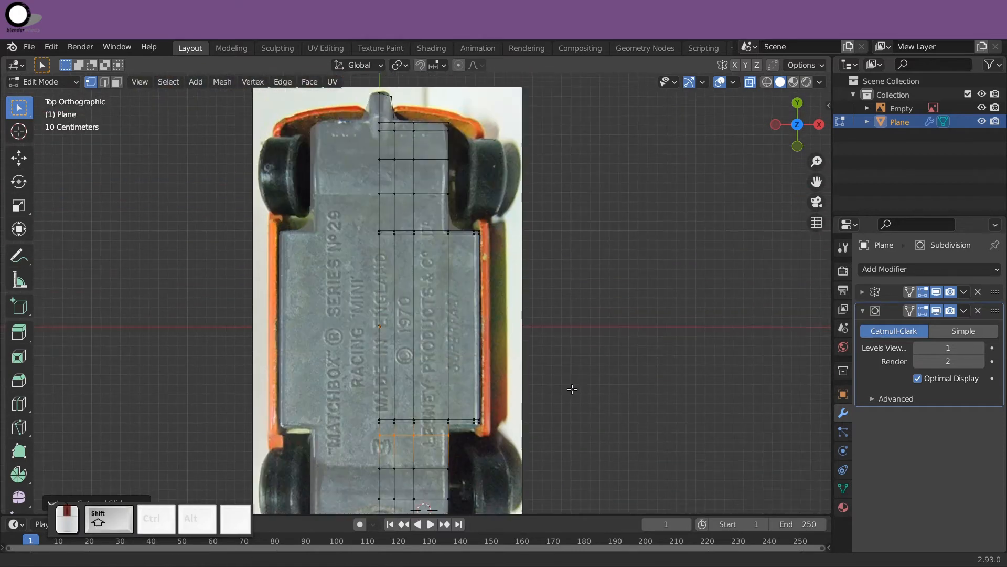
key(ctrl+r)
click(452, 239)
click(454, 233)
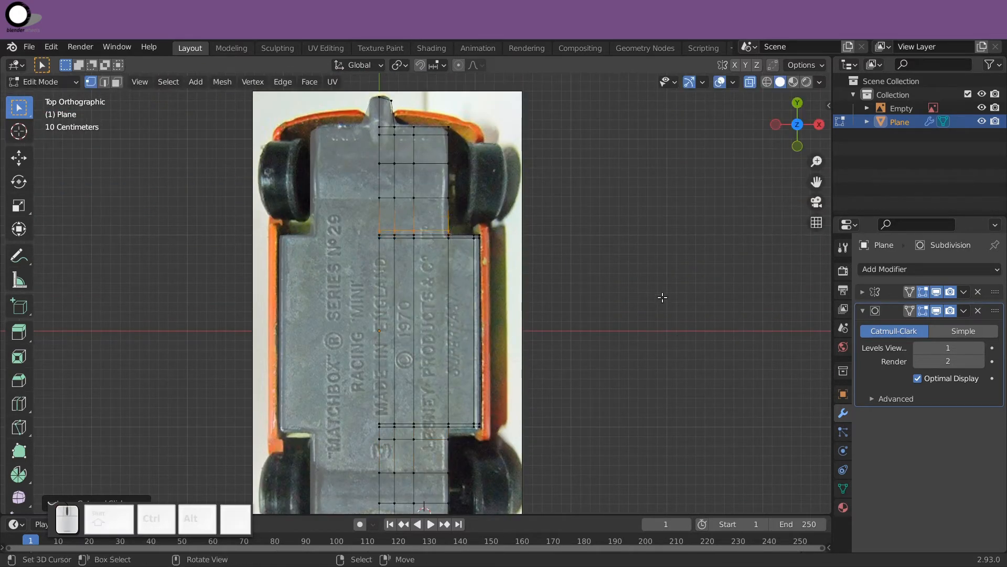
Select one crosswise loop across each narrow section at the axles and raise both along Z.
middle_drag(677, 336, 534, 243)
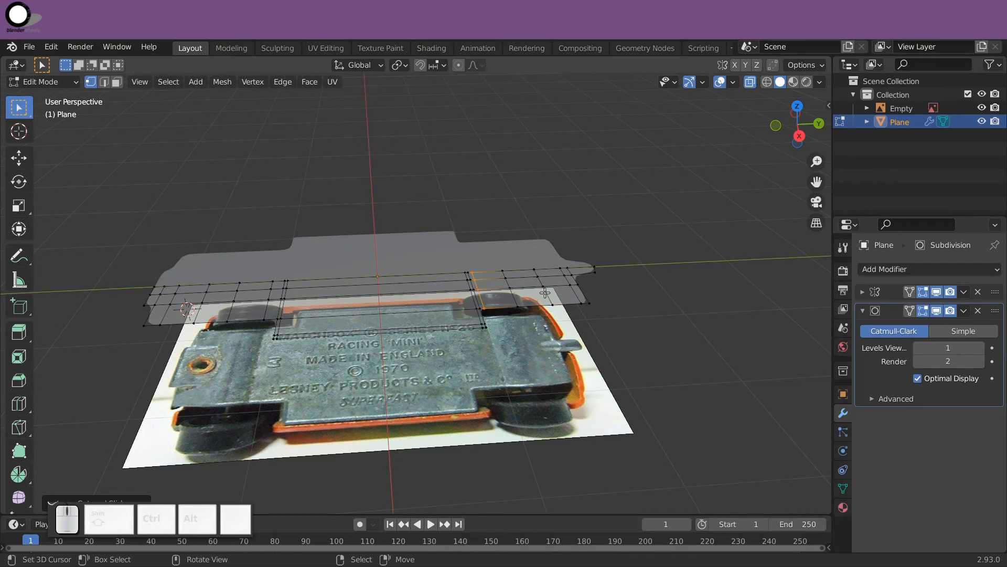
key(alt+a)
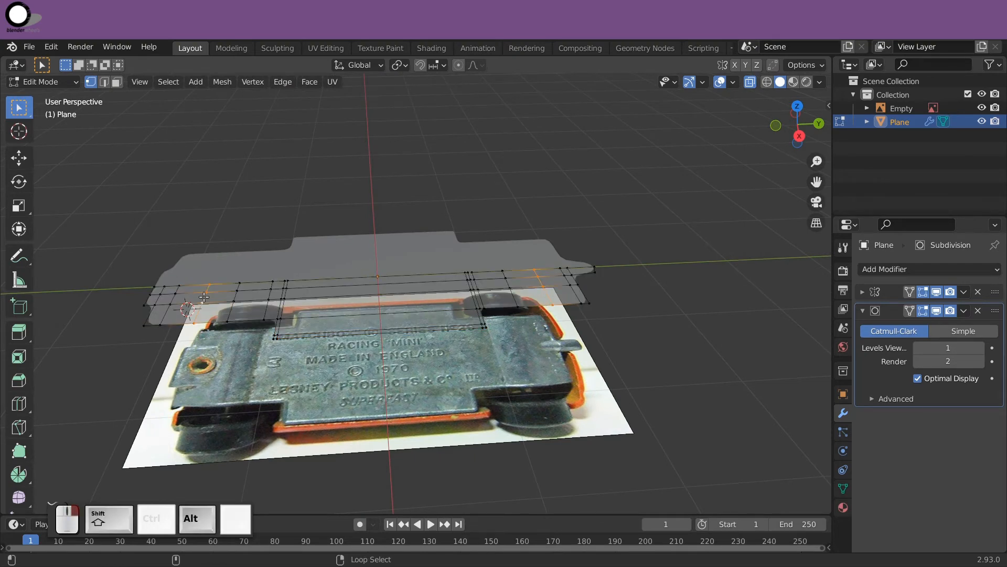
key(KP_3)
key(g)
key(z)
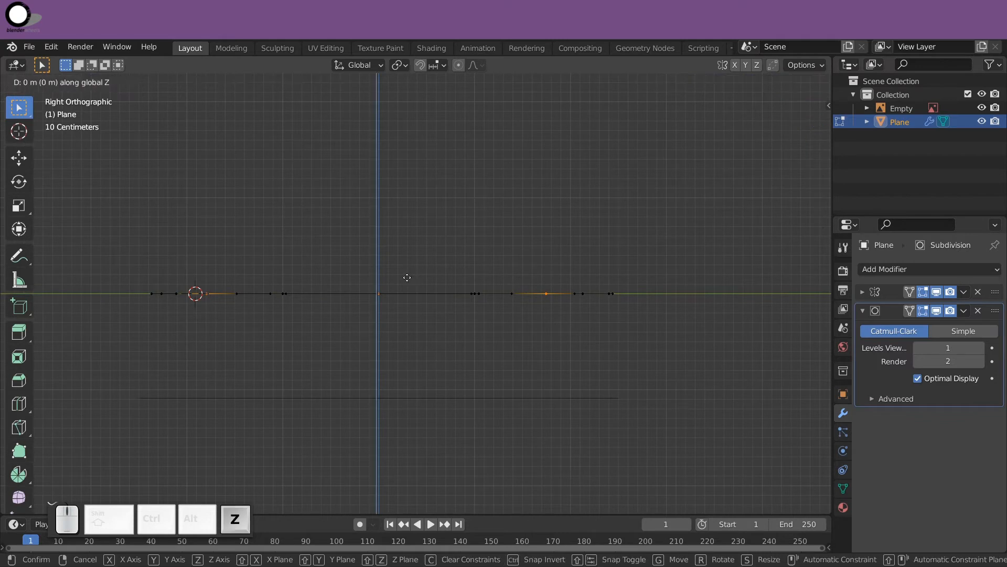
click(409, 264)
Add two crosswise loop cuts on the tab-side bump, one on each slope of its peak.
middle_drag(509, 294, 476, 335)
key(ctrl+r)
click(569, 306)
click(569, 307)
key(ctrl+r)
click(534, 303)
click(534, 303)
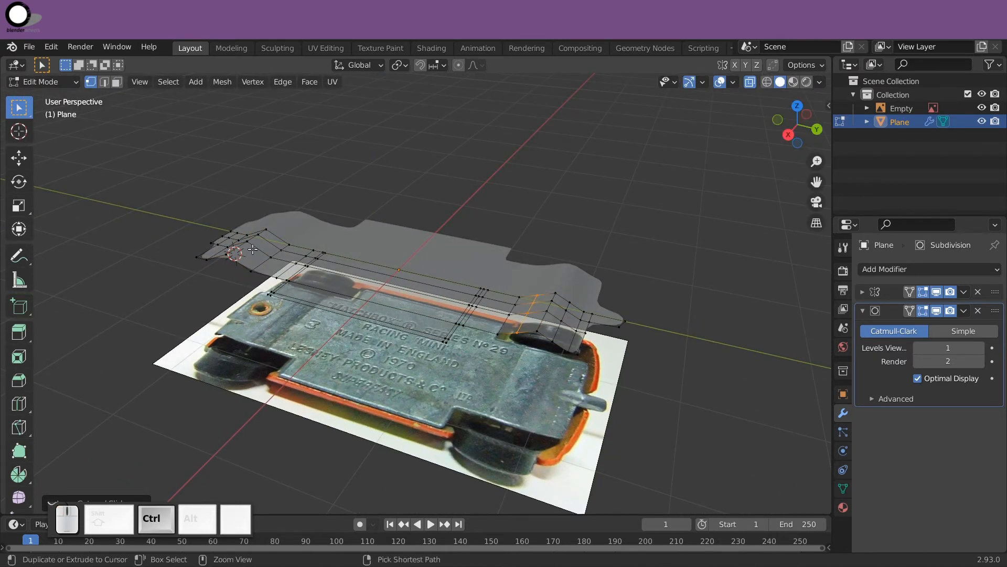
Add a crosswise loop cut on each slope of the rivet-side bump and select the slope loops of both bumps together.
key(ctrl+r)
click(237, 280)
click(237, 279)
middle_drag(237, 280, 263, 284)
key(ctrl+r)
click(214, 270)
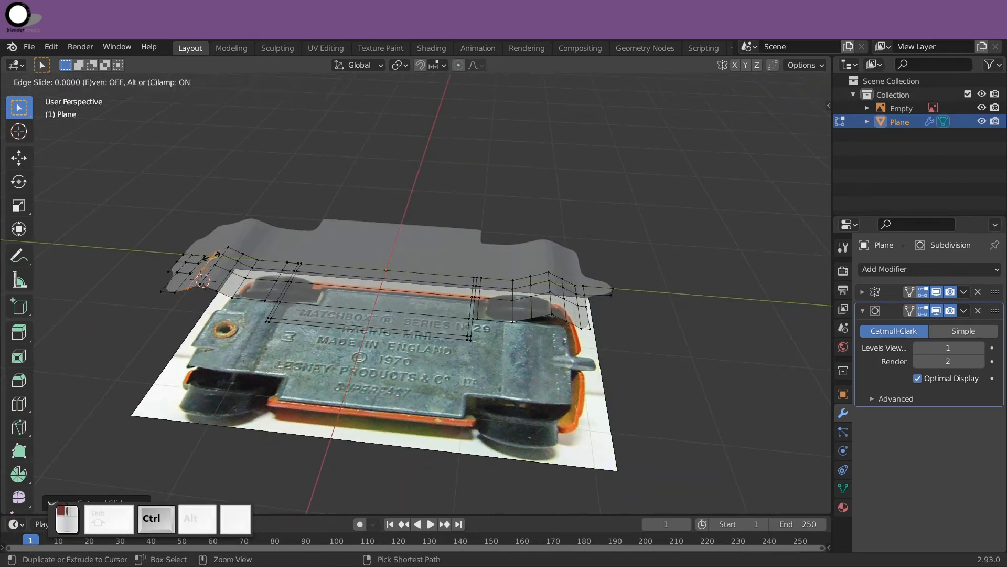
click(214, 270)
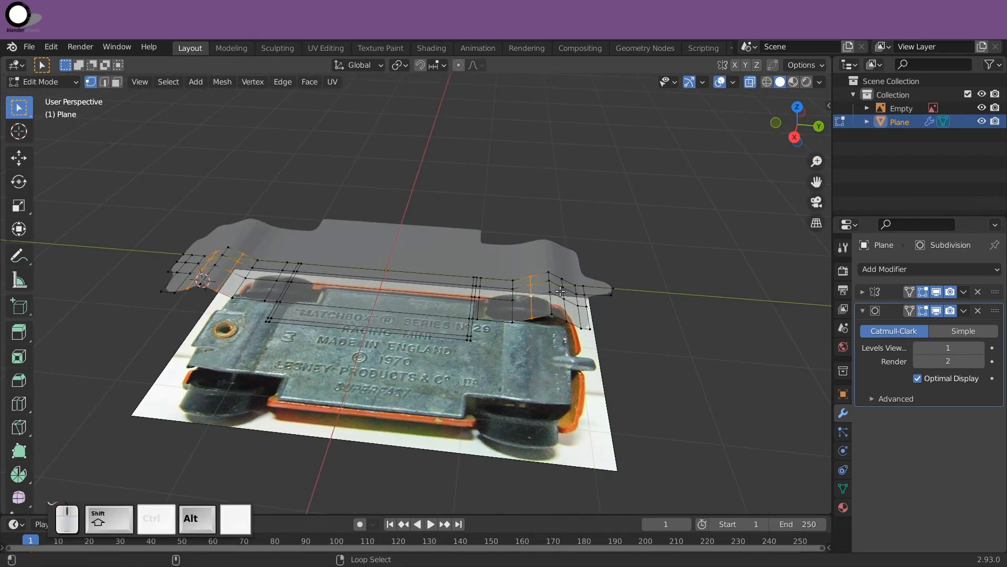
Move the selected slope loops along Z in the right side view to round both bumps.
key(KP_3)
key(g)
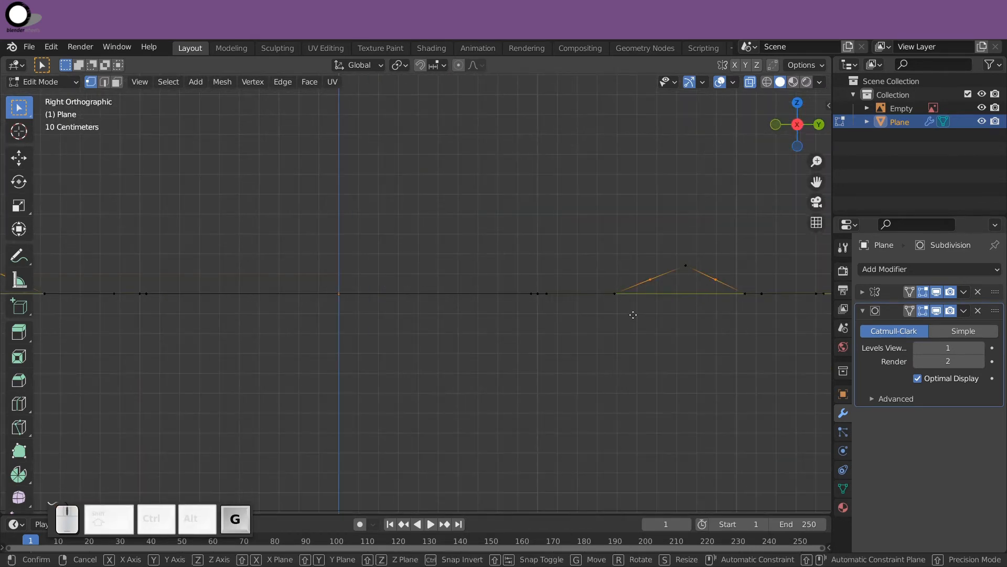
key(z)
click(634, 311)
Shade the base smooth in Object Mode and turn off X-ray display.
key(Tab)
middle_drag(634, 311, 591, 376)
right_click(592, 376)
click(565, 323)
middle_drag(676, 334, 677, 355)
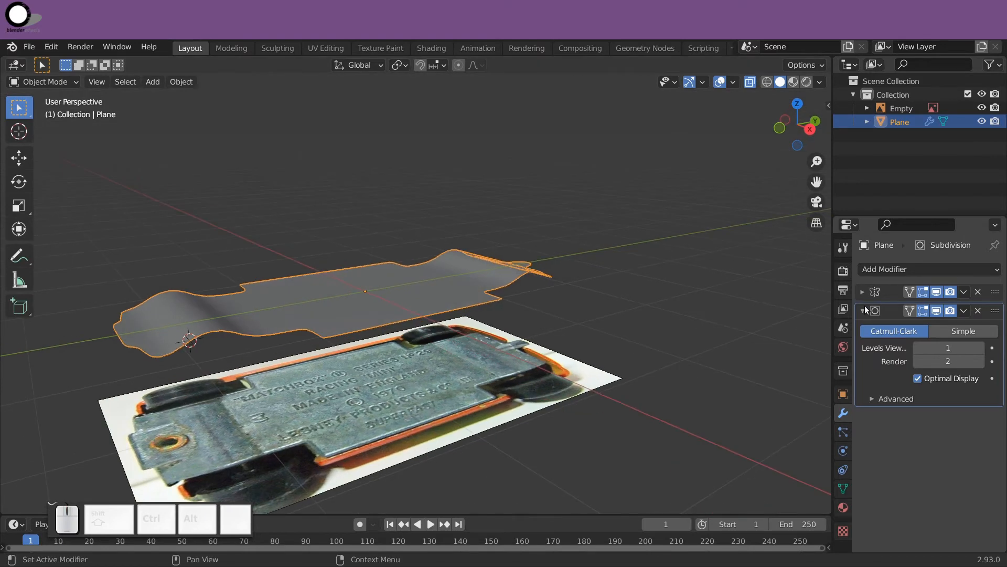
click(863, 310)
middle_drag(617, 343, 593, 366)
middle_drag(736, 116, 536, 317)
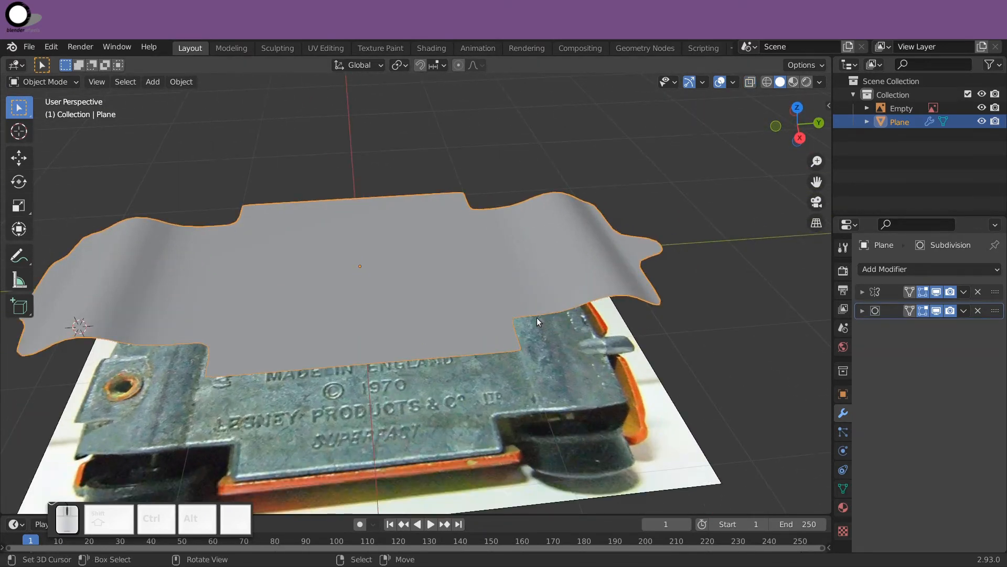
scroll(537, 317, up, 3)
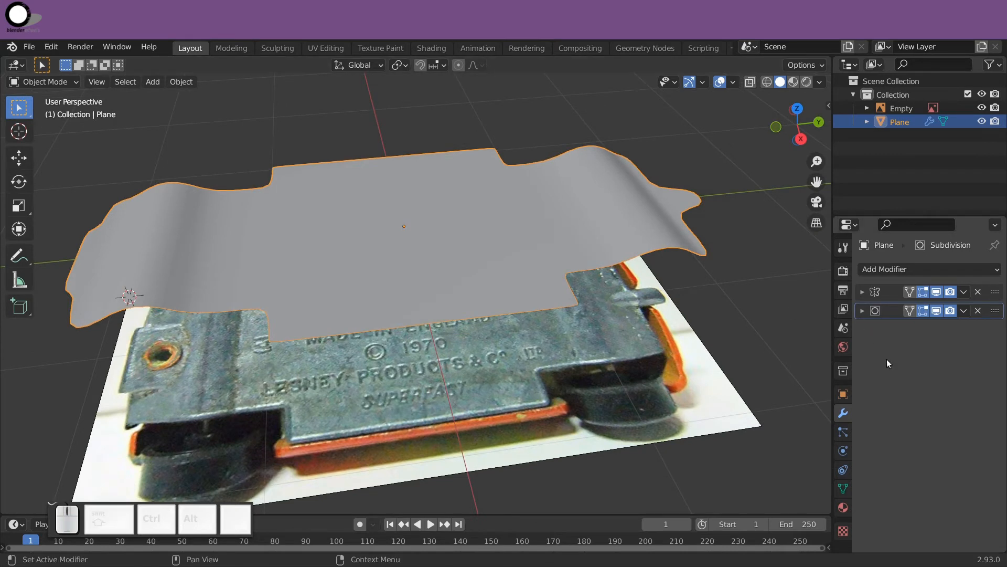
Create a new material for the base and name it Chasis Metal.
click(843, 508)
click(900, 326)
click(908, 328)
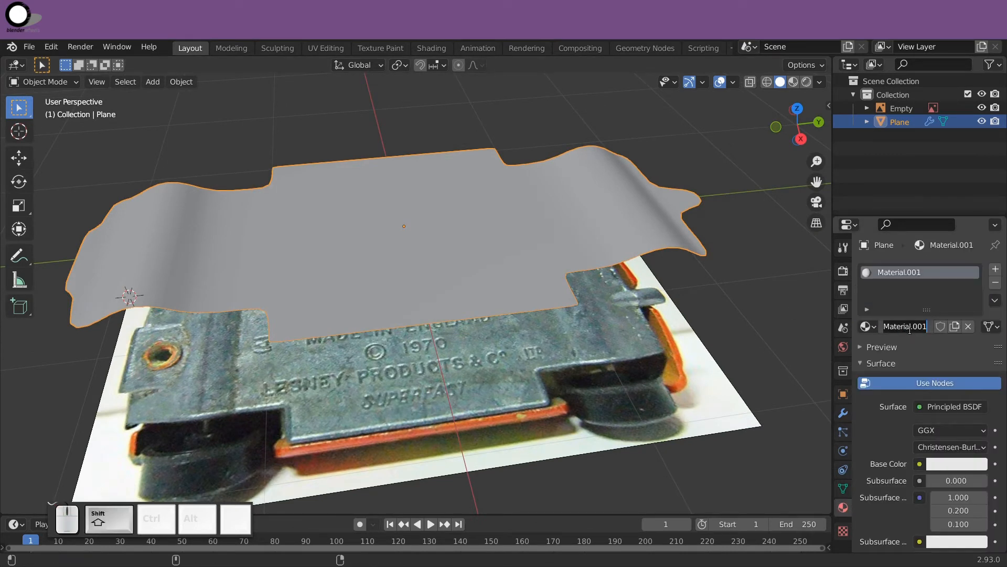
text(Chasis Metal)
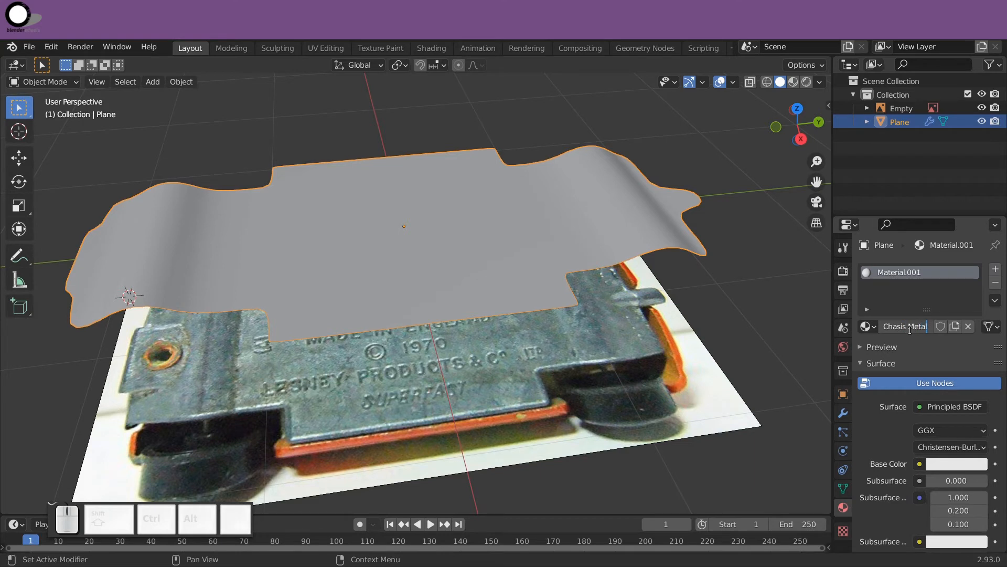
key(Return)
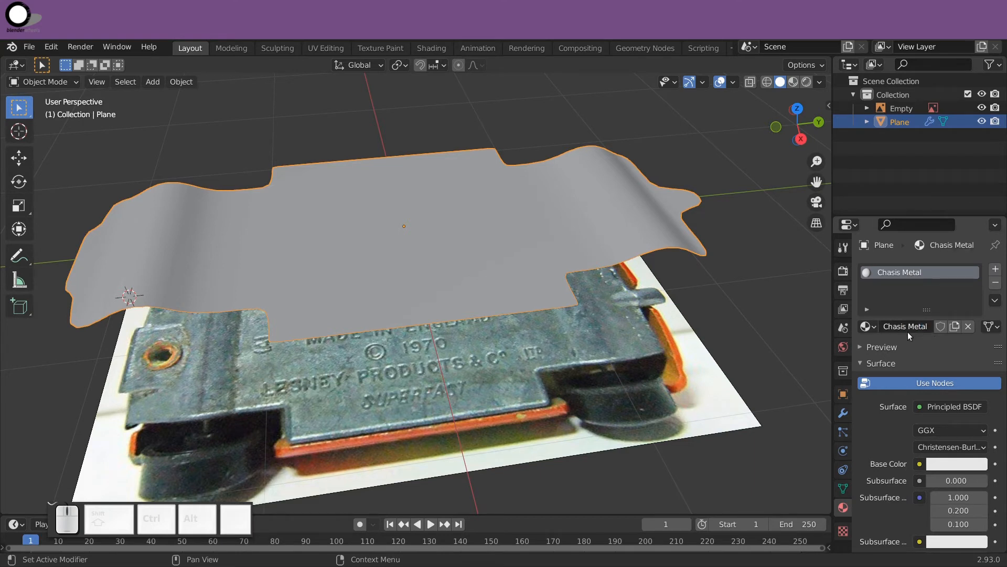
Set the material's Metallic to 1.000 and Roughness to 0.271, with the viewport in Material Preview shading.
scroll(908, 332, down, 5)
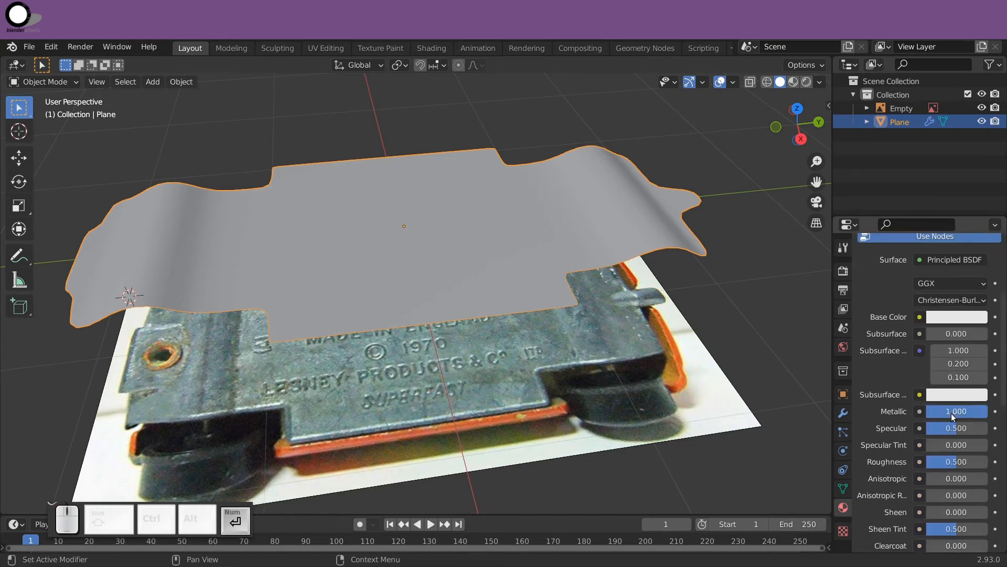
click(793, 82)
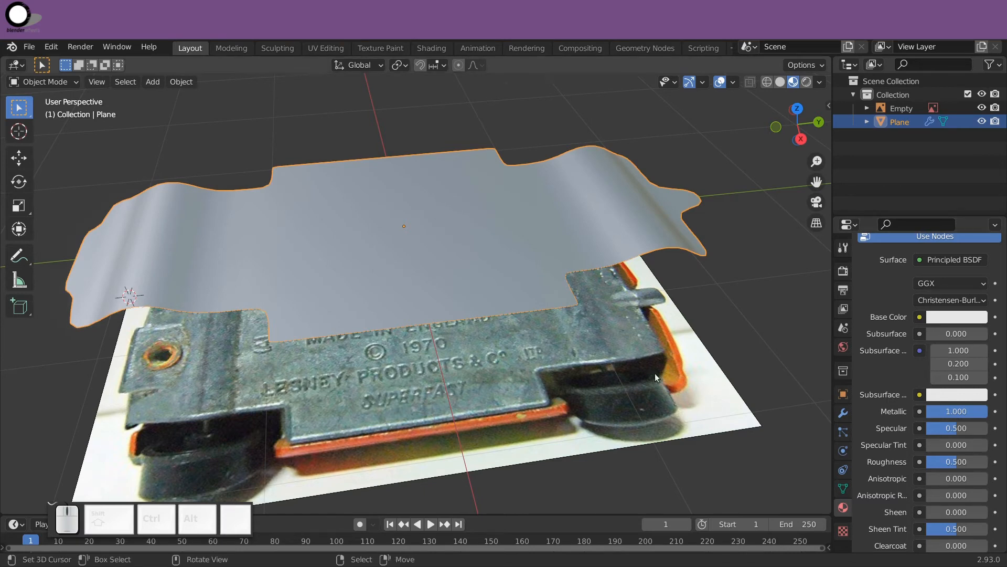
middle_drag(654, 373, 559, 376)
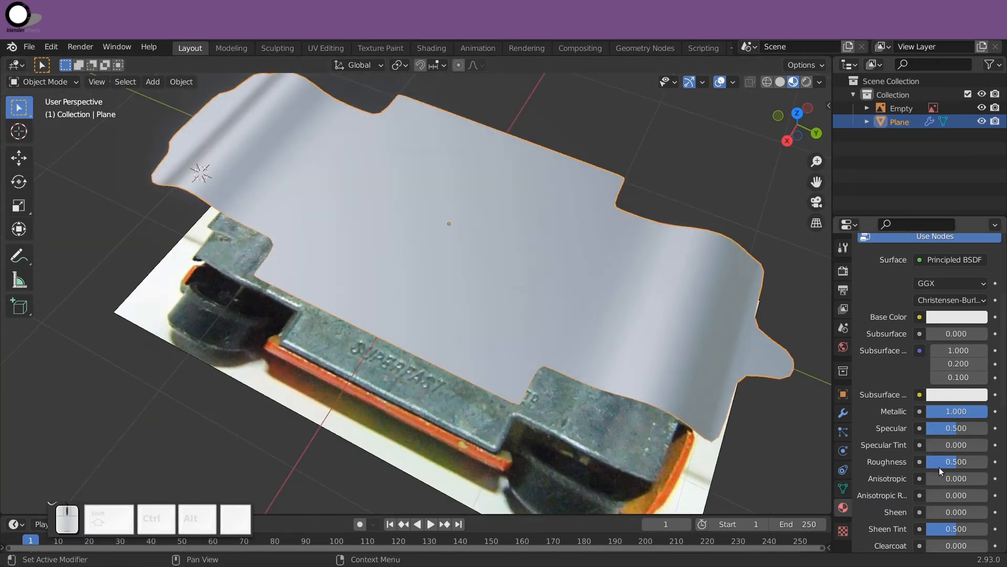
drag(939, 467, 925, 466)
mouse_move(769, 415)
middle_down()
mouse_move(631, 358)
mouse_move(740, 353)
mouse_move(502, 288)
middle_up()
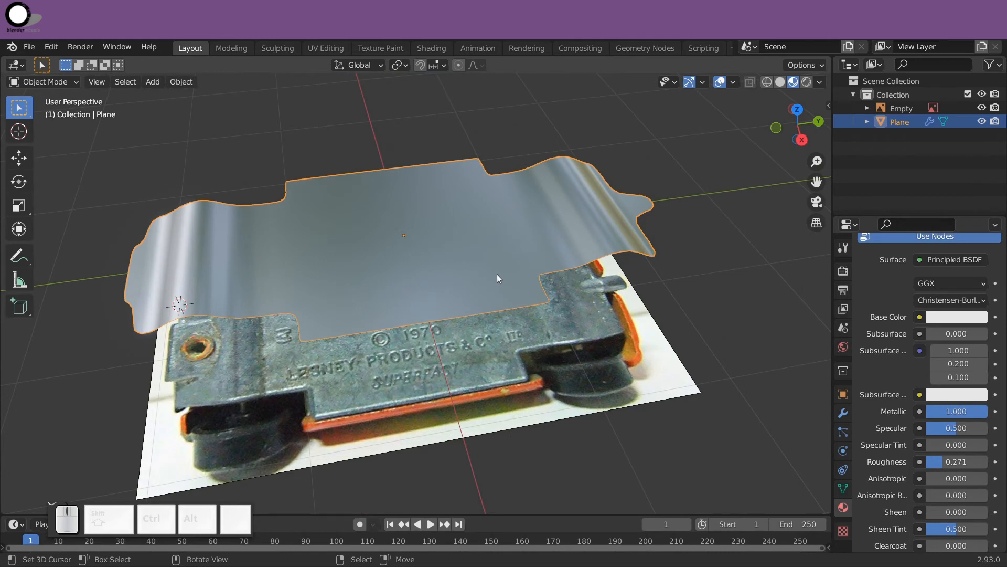
Hide the reference image Empty in the top view and split the 3D viewport into two side-by-side areas.
key(KP_7)
click(981, 108)
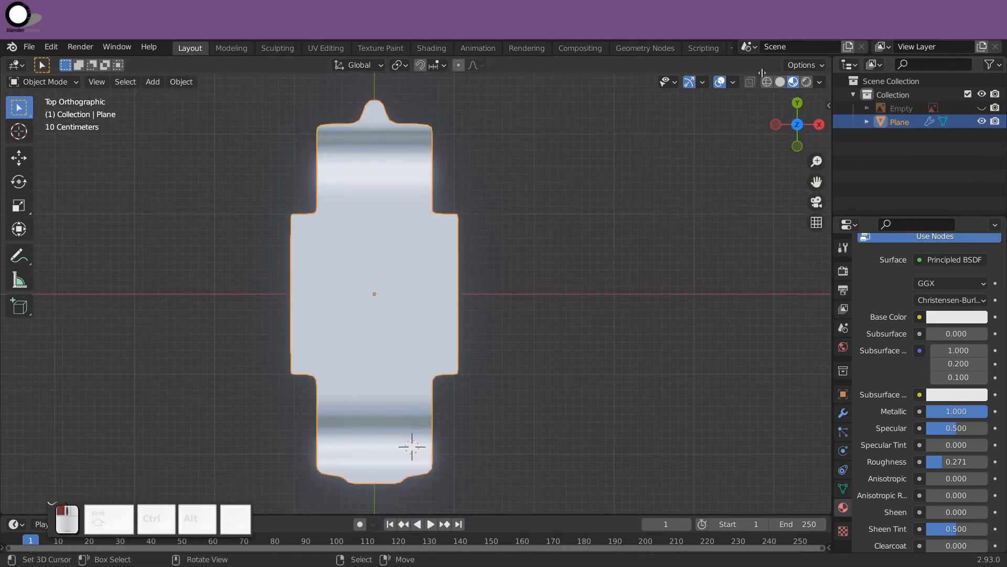
drag(825, 58, 365, 151)
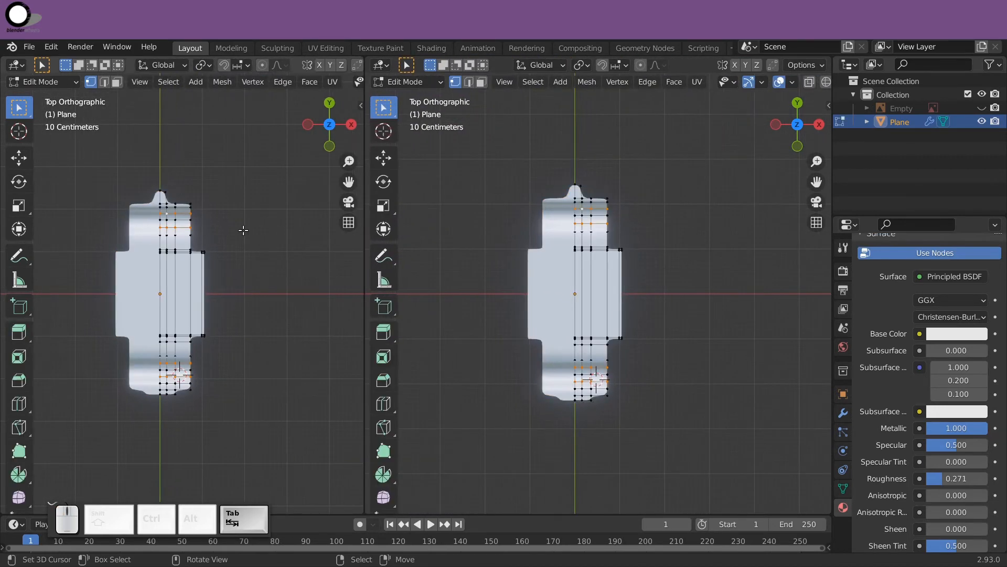
Apply the base's Mirror modifier, keeping the Subdivision modifier.
click(843, 414)
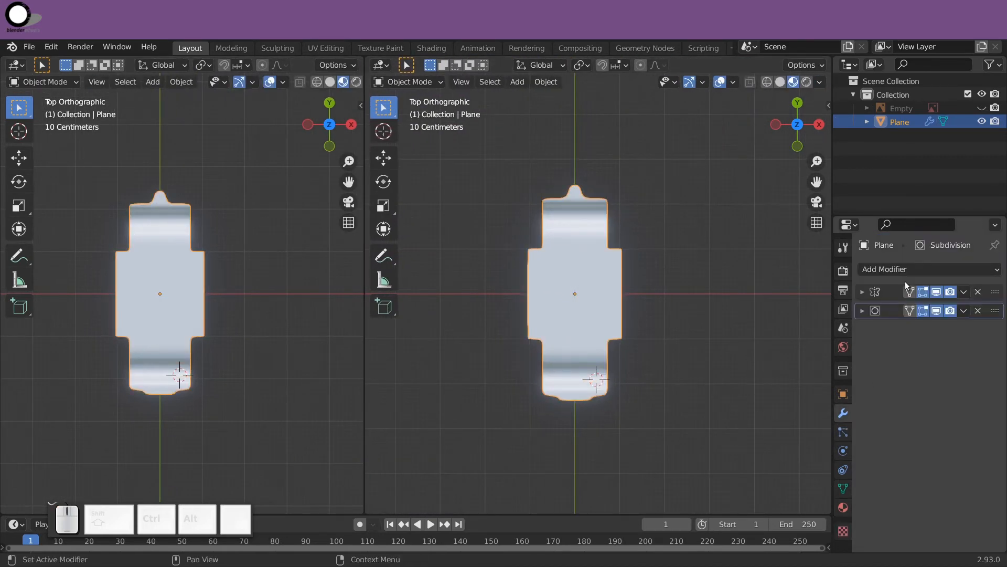
click(862, 292)
click(963, 292)
click(936, 307)
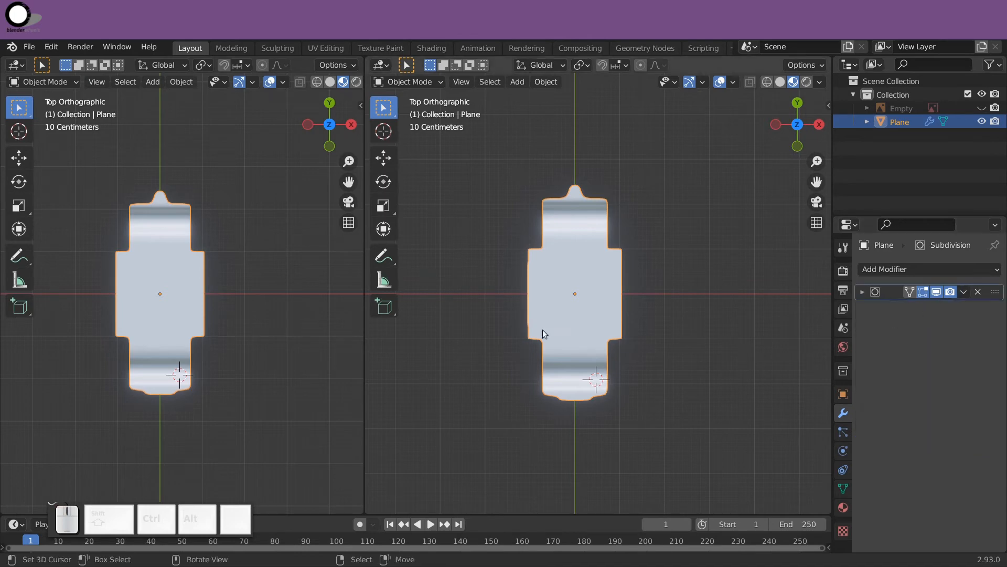
Select the entire base mesh in Edit Mode and change the second viewport area to a UV Editor.
scroll(313, 304, up, 3)
key(Tab)
key(a)
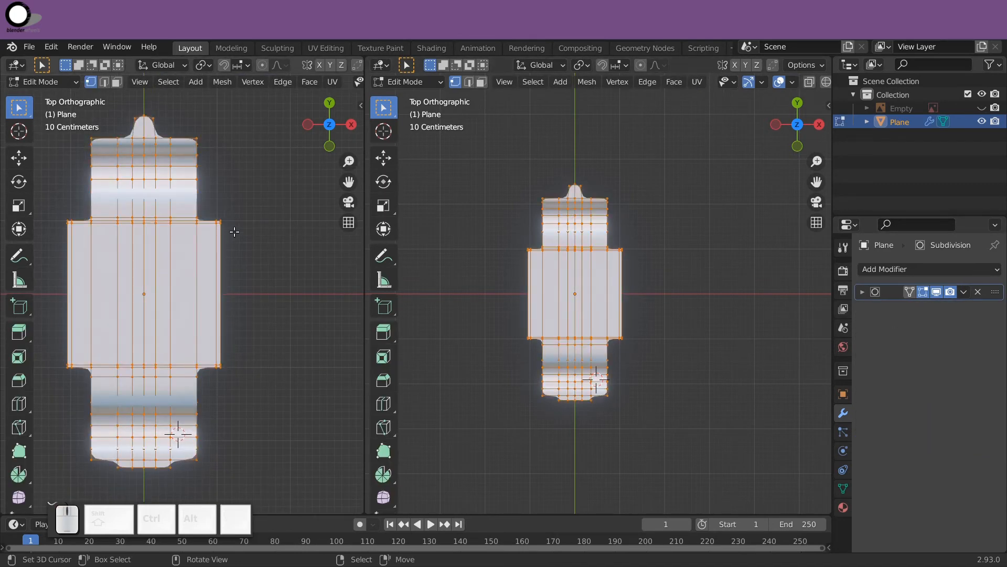
click(388, 67)
click(435, 134)
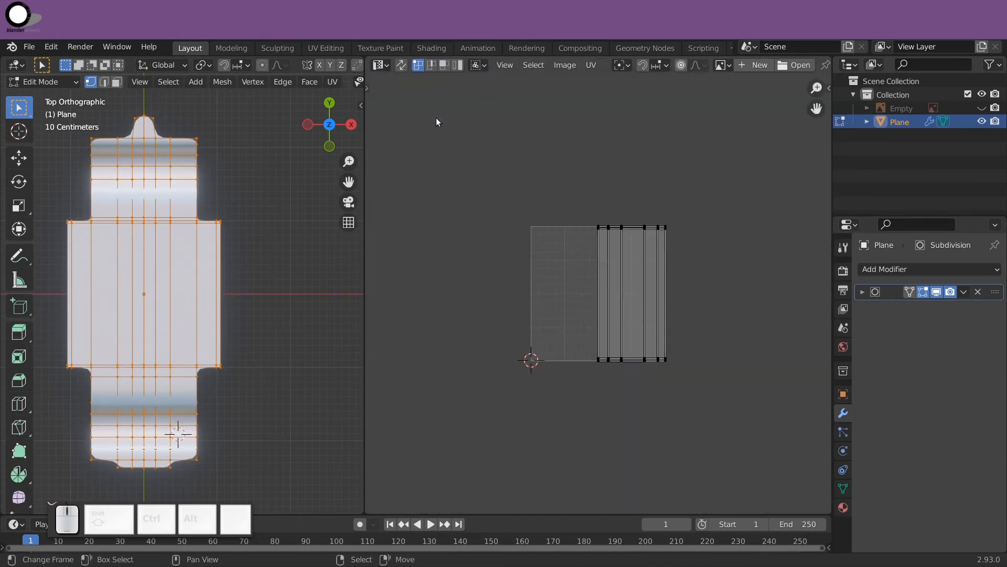
Open Bottom02.png from the Blender Wheels/Racing Mini/Imgs folder in the UV Editor.
click(794, 65)
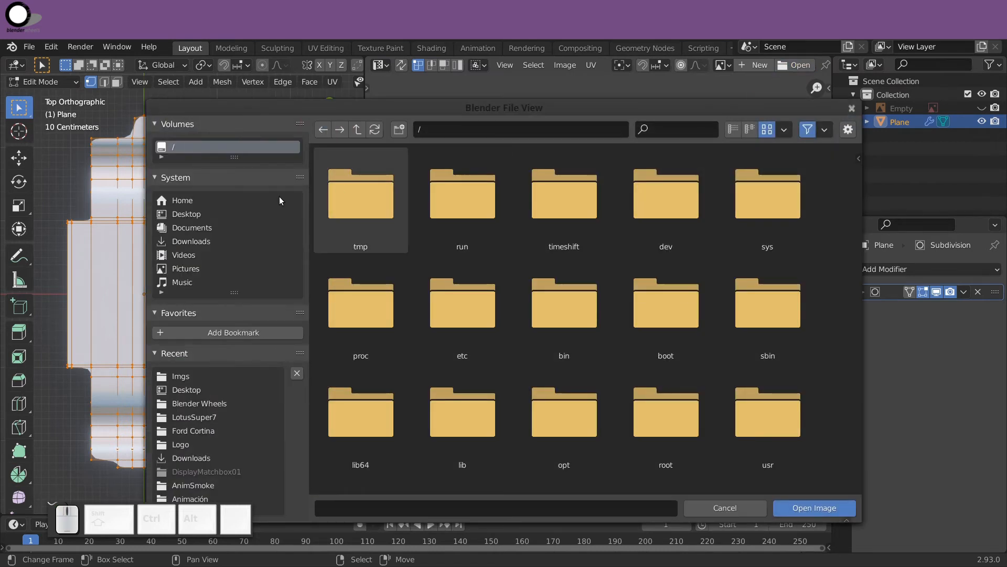
click(255, 227)
double_click(383, 216)
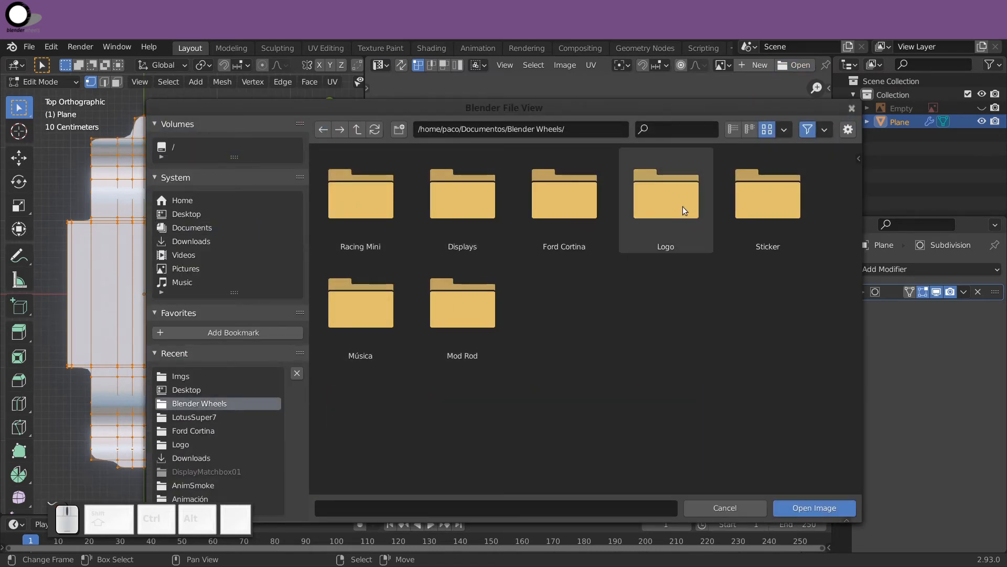
double_click(403, 209)
double_click(353, 207)
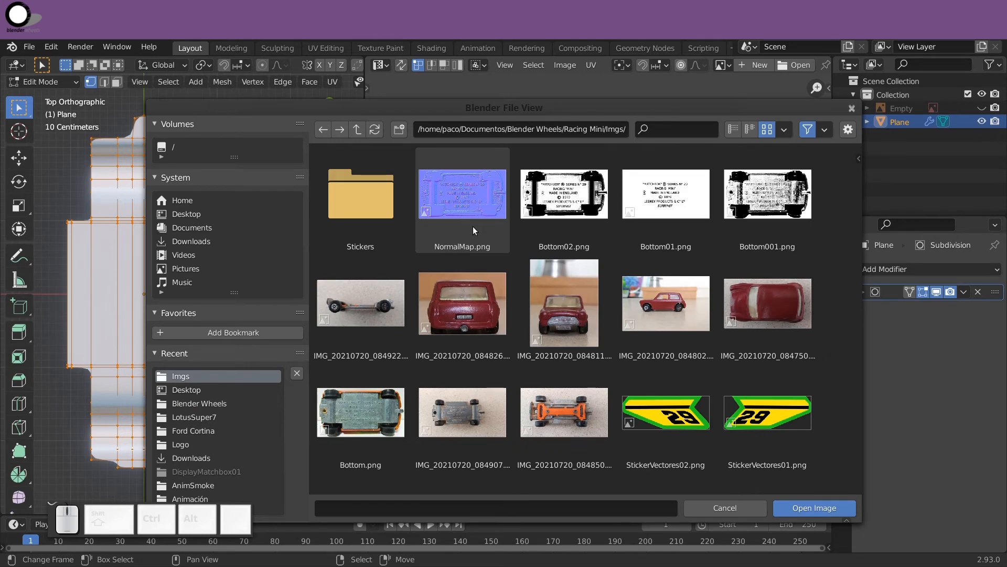
double_click(543, 194)
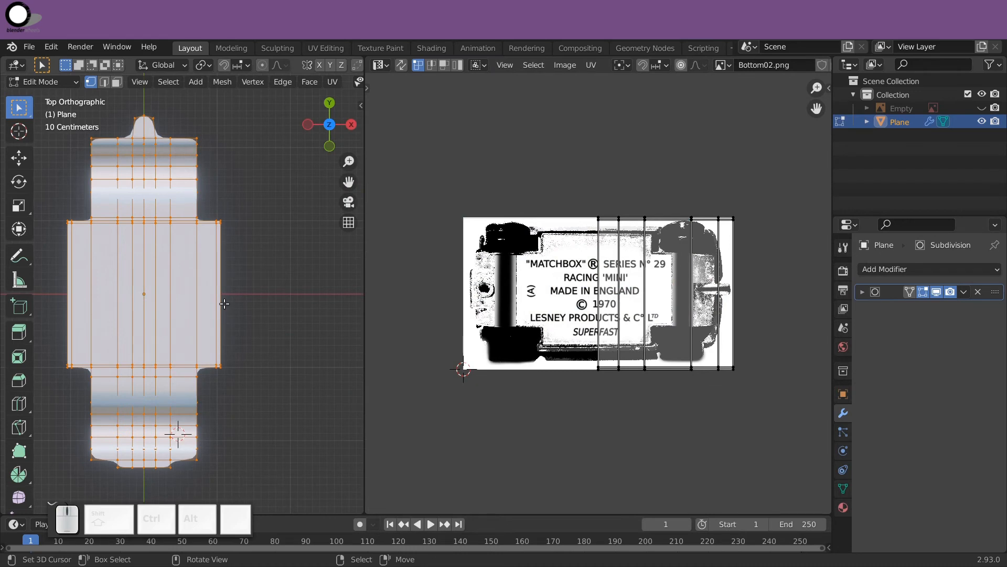
Unwrap the base with Project from View and rotate the UVs 90° clockwise to match the image's orientation.
key(u)
click(216, 418)
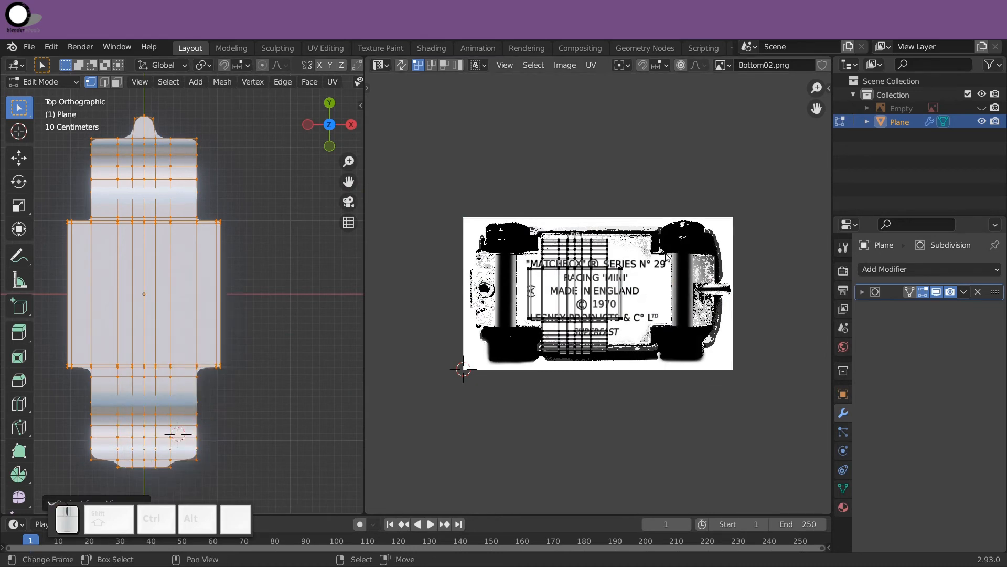
key(r)
ctrl+click(625, 378)
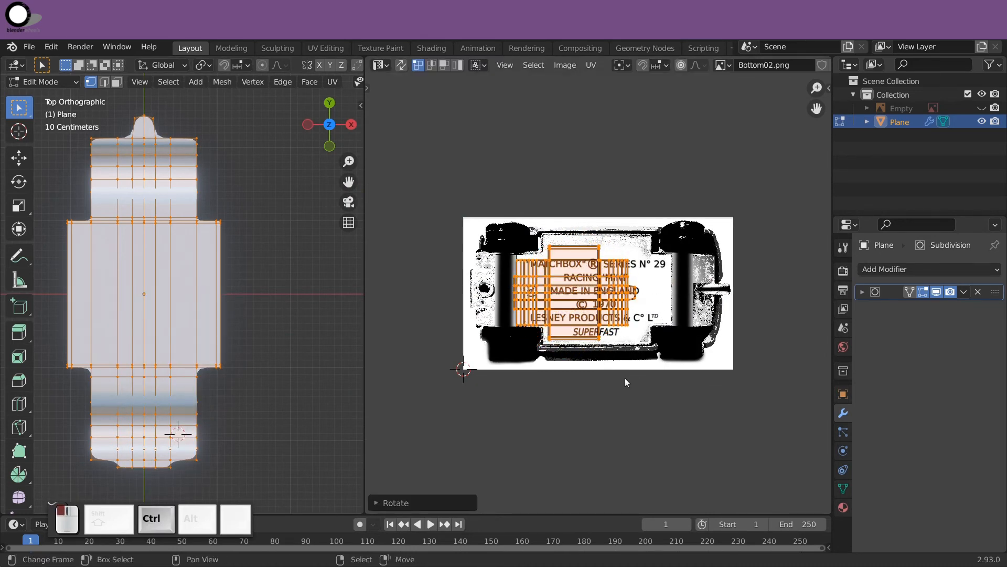
Move the UVs over the car base in the image and scale them along X and Y to fit its outline.
key(g)
click(662, 357)
key(s)
key(x)
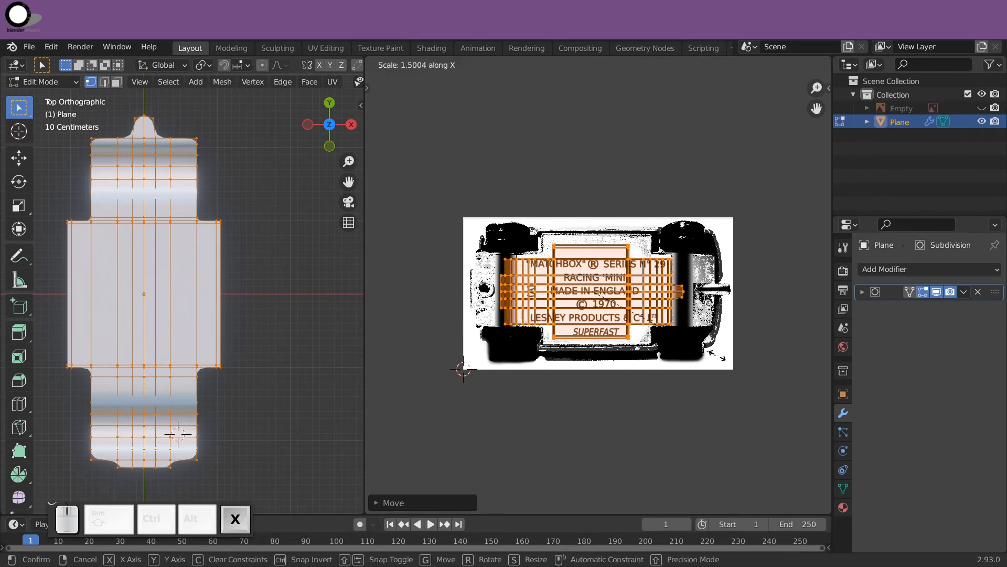
click(780, 349)
key(g)
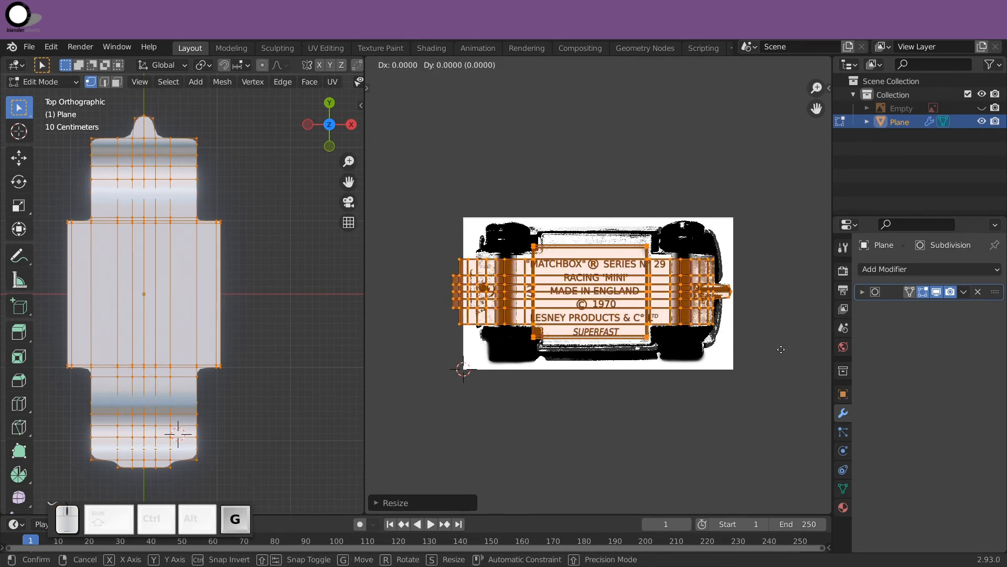
key(y)
click(780, 348)
key(s)
key(y)
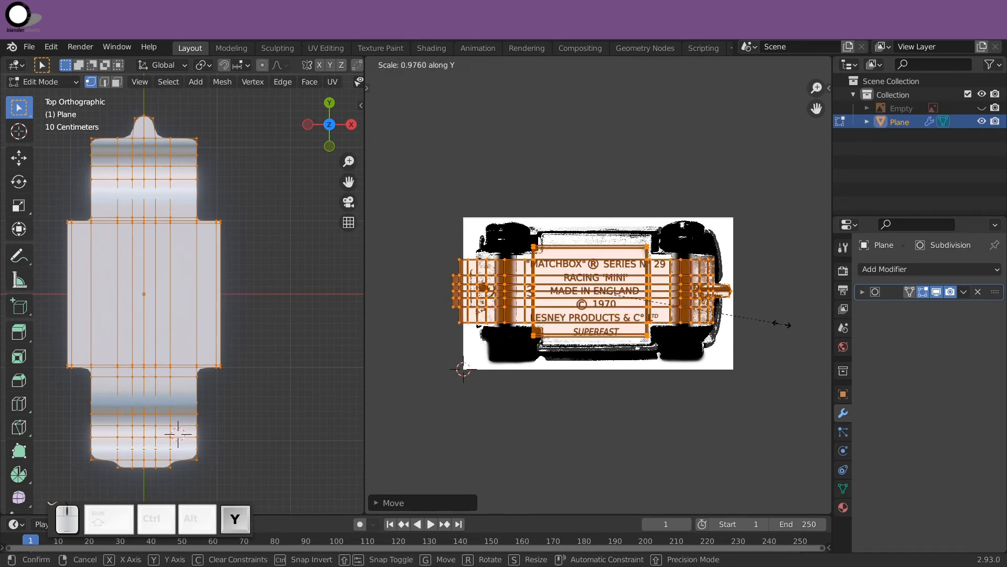
click(778, 458)
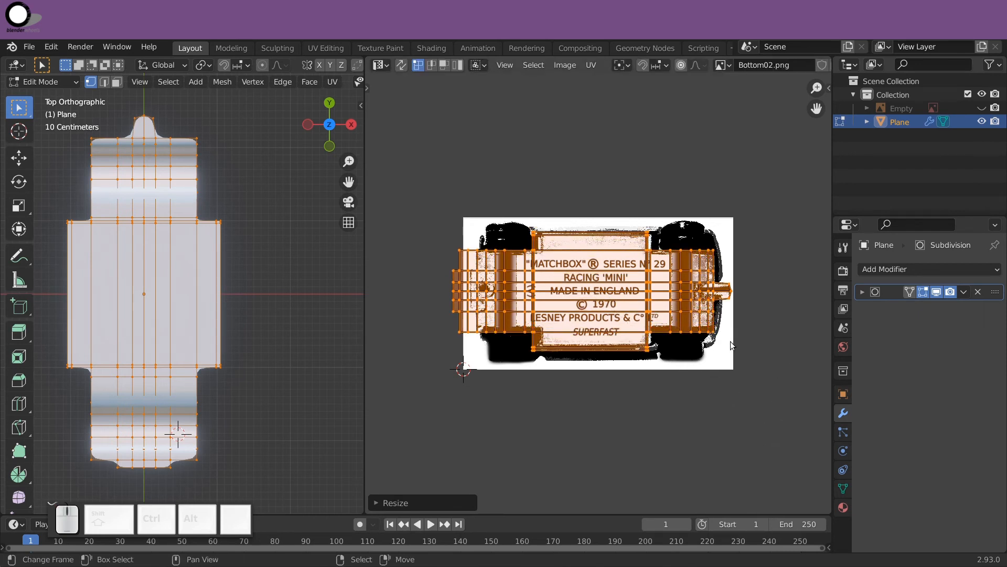
Shift the base's UVs along X and scale them slightly down along X to align with the car base in the image.
key(g)
key(x)
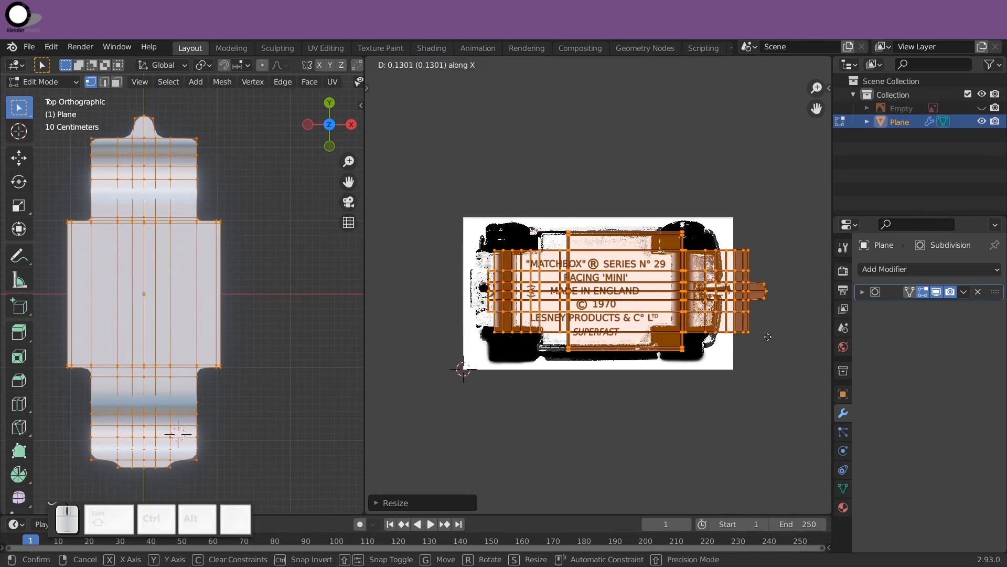
click(742, 340)
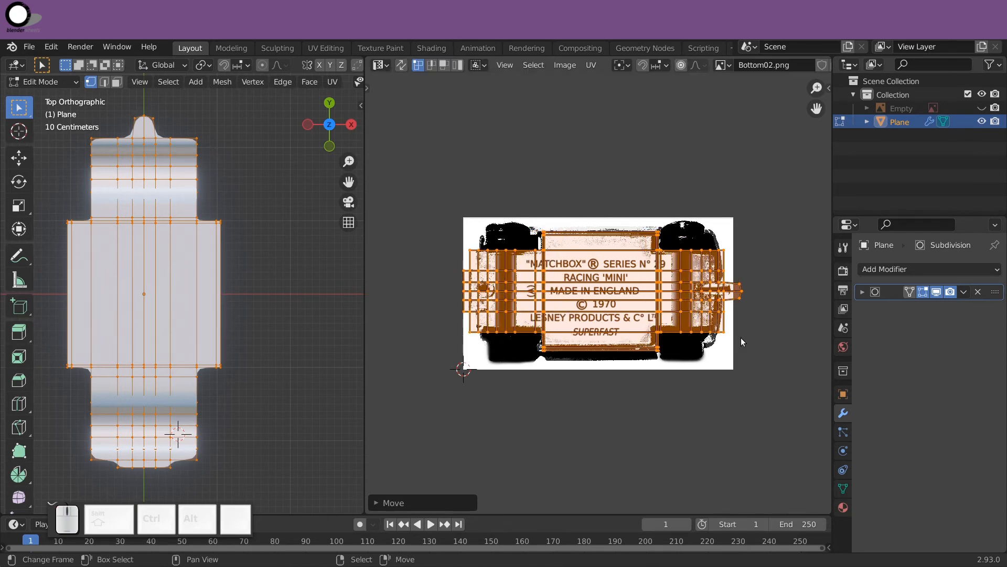
key(s)
key(x)
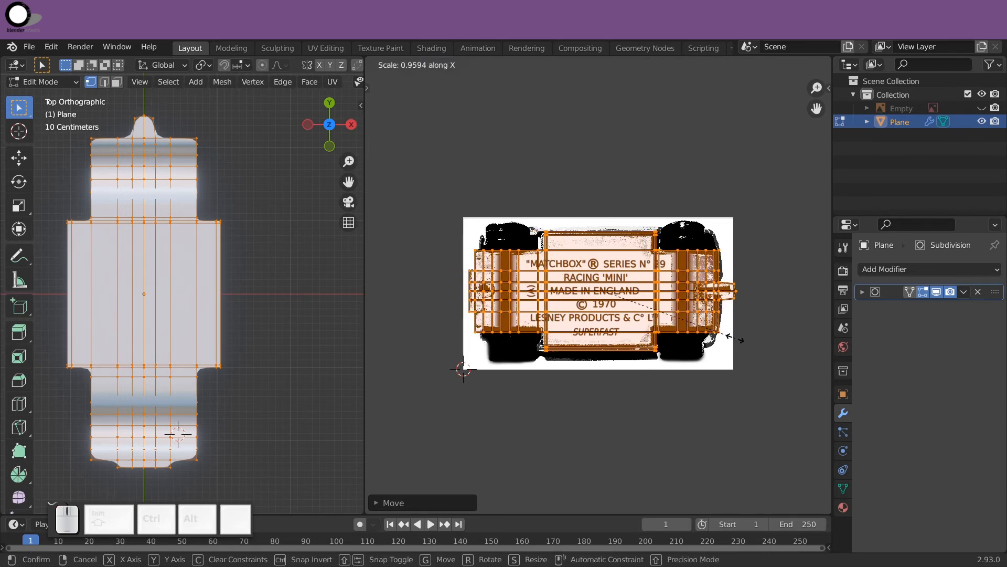
click(733, 340)
key(g)
key(x)
click(731, 338)
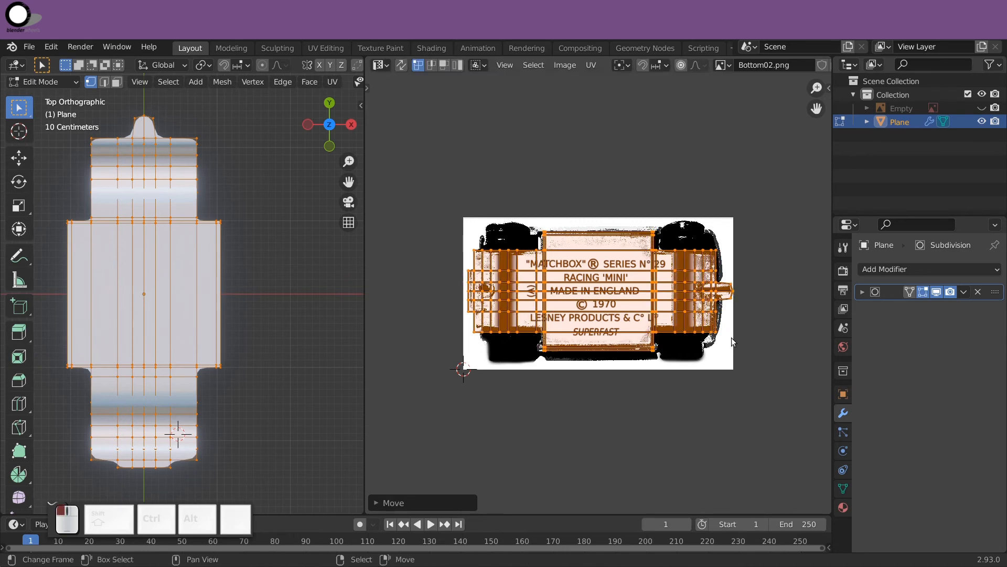
Close the UV Editor area so the 3D viewport fills the space, and return the base to Object Mode.
drag(366, 58, 379, 66)
scroll(598, 269, down, 3)
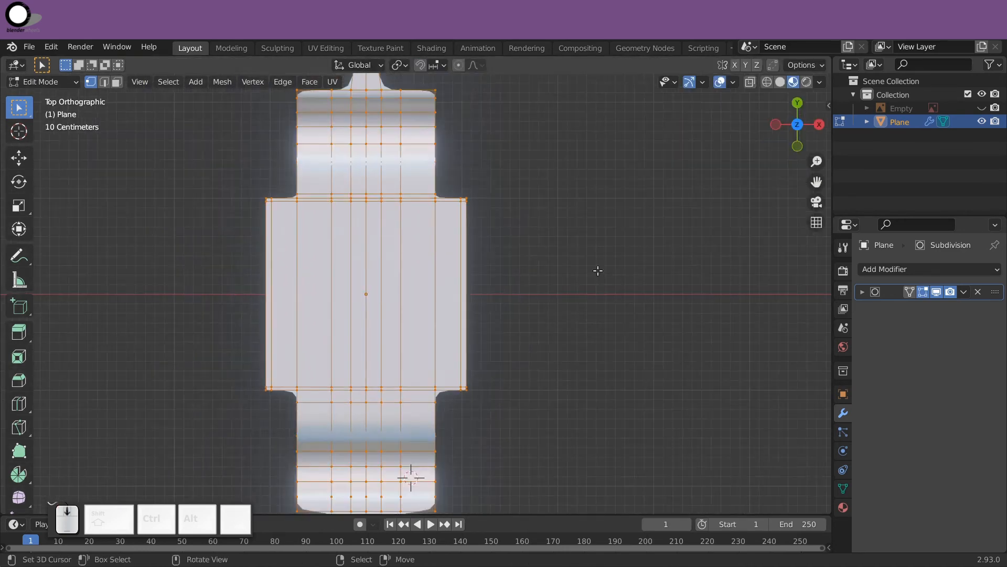
middle_drag(542, 317, 461, 241)
scroll(461, 241, up, 2)
key(Tab)
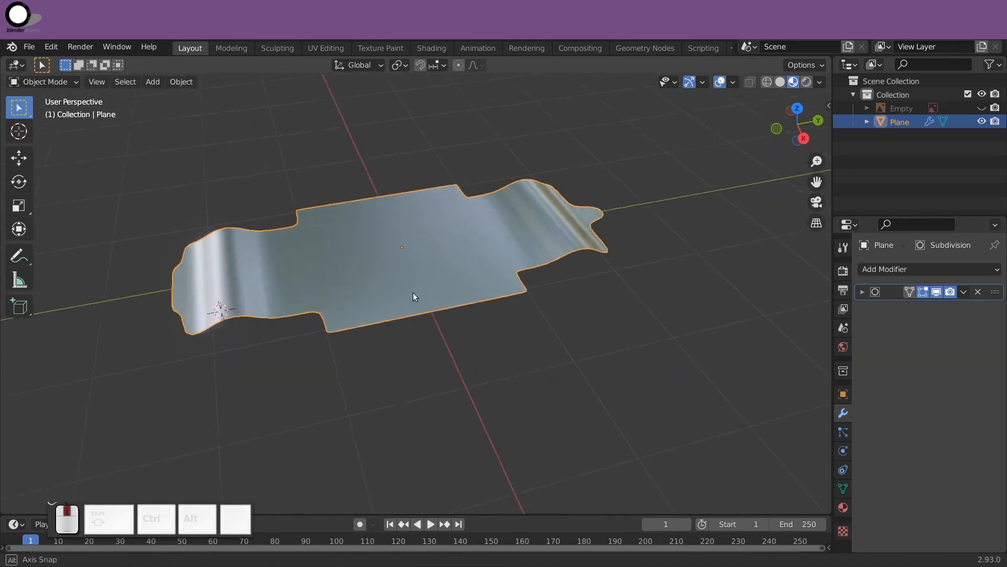
Split the 3D viewport vertically and change the new area to a Shader Editor.
drag(825, 63, 331, 189)
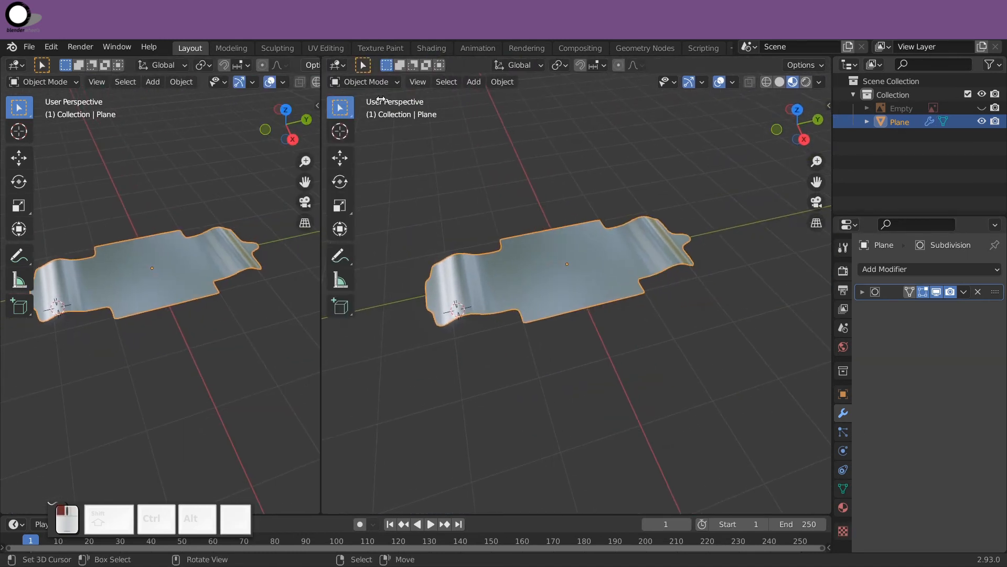
click(346, 64)
click(380, 191)
Add an Image Texture node beside the Principled BSDF in the Chasis Metal material.
scroll(527, 277, up, 5)
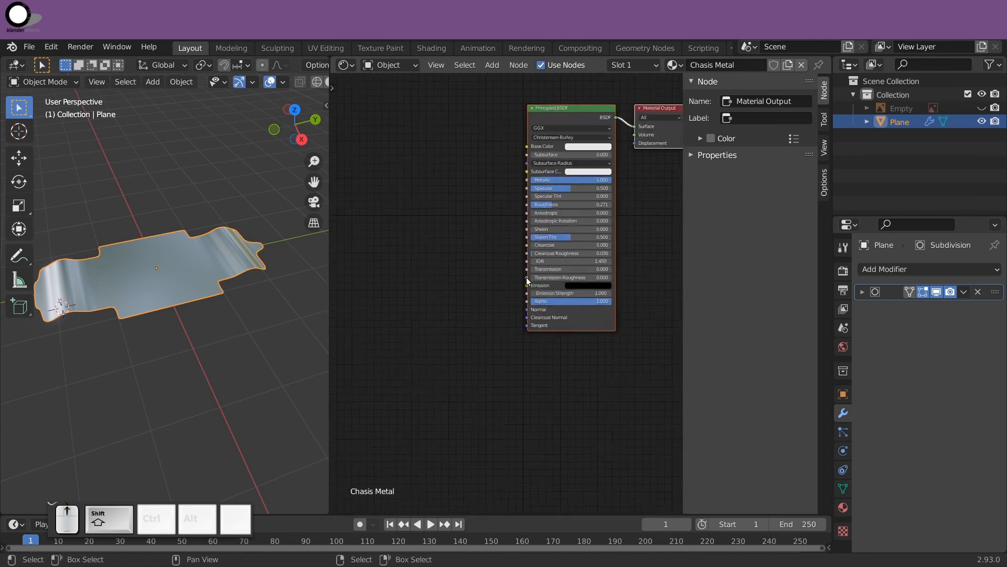
middle_drag(504, 225, 458, 269)
key(shift+a)
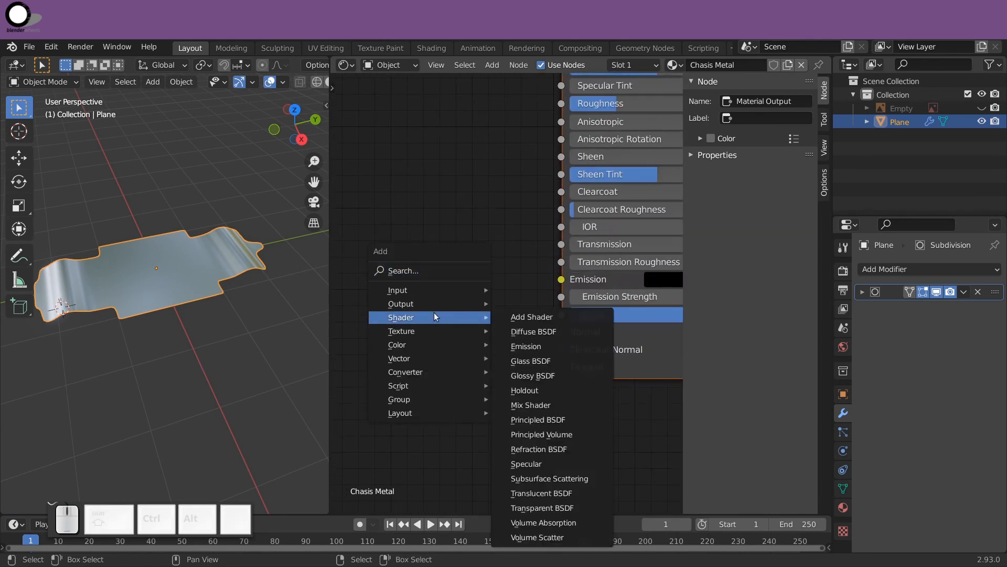
mouse_move(436, 318)
mouse_move(471, 328)
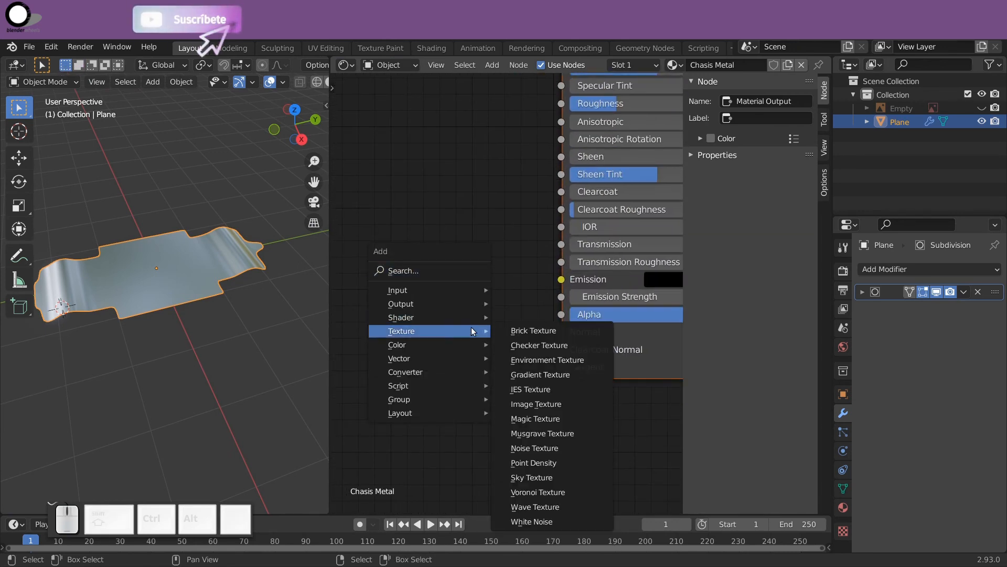
click(531, 404)
click(332, 186)
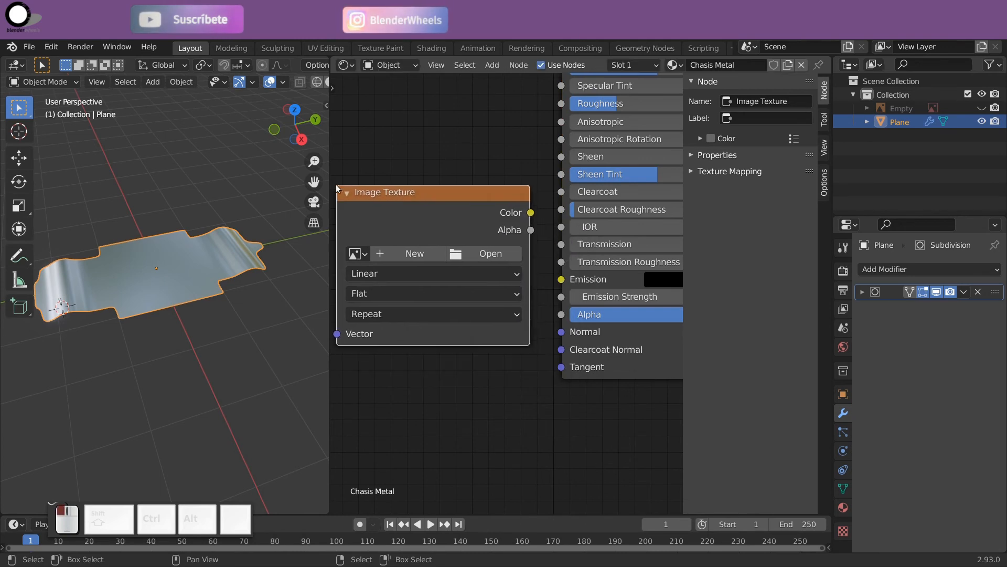
Load NormalMap.png from the Blender Wheels folder into the Image Texture node and link its Color output to the Principled BSDF's Normal input.
click(460, 256)
click(236, 227)
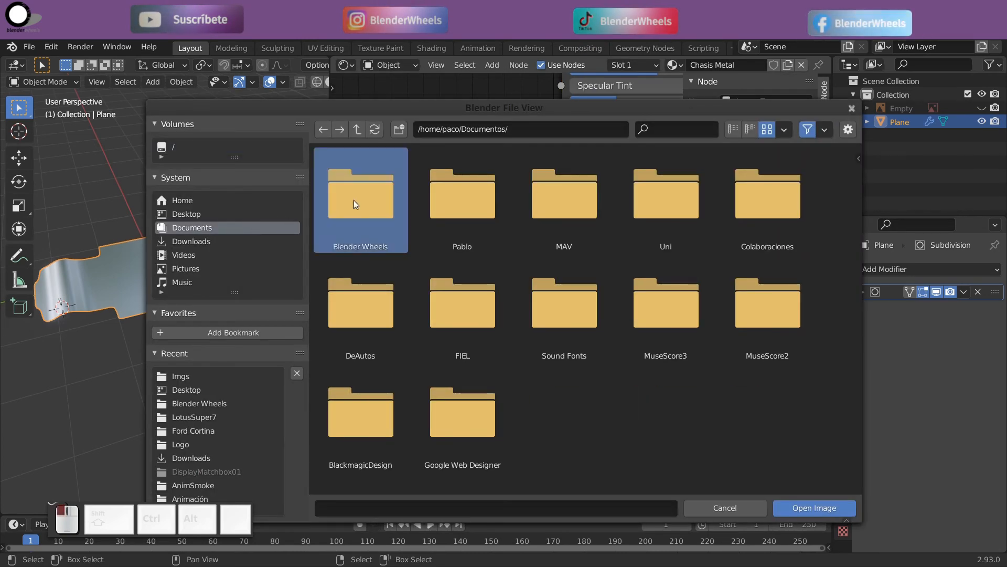
click(355, 200)
click(378, 205)
click(377, 204)
double_click(462, 193)
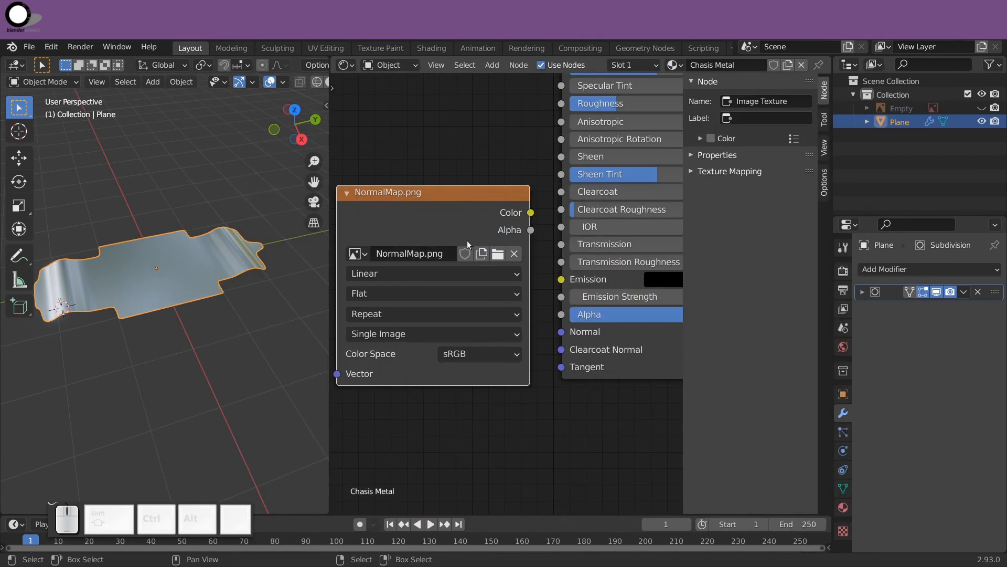
drag(560, 333, 560, 332)
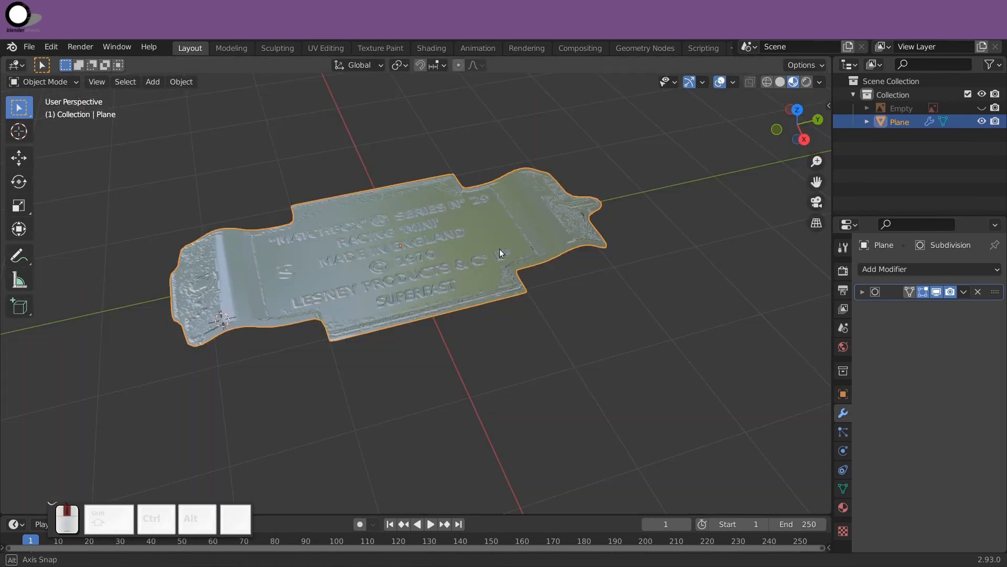
Set the Chasis Metal material's roughness to 0.169 and check the reflections on the embossed base.
middle_drag(499, 248, 519, 283)
click(843, 507)
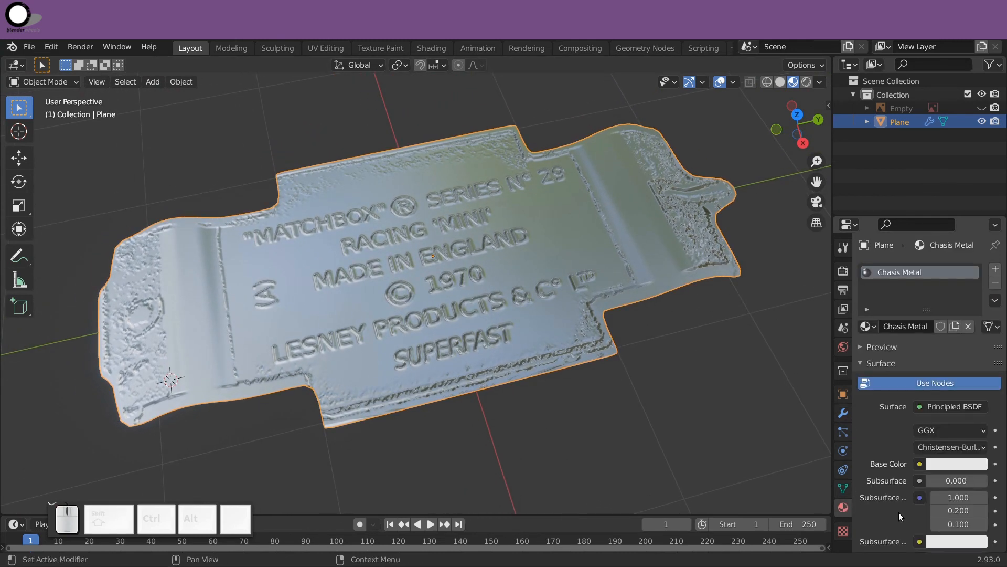
scroll(898, 512, down, 10)
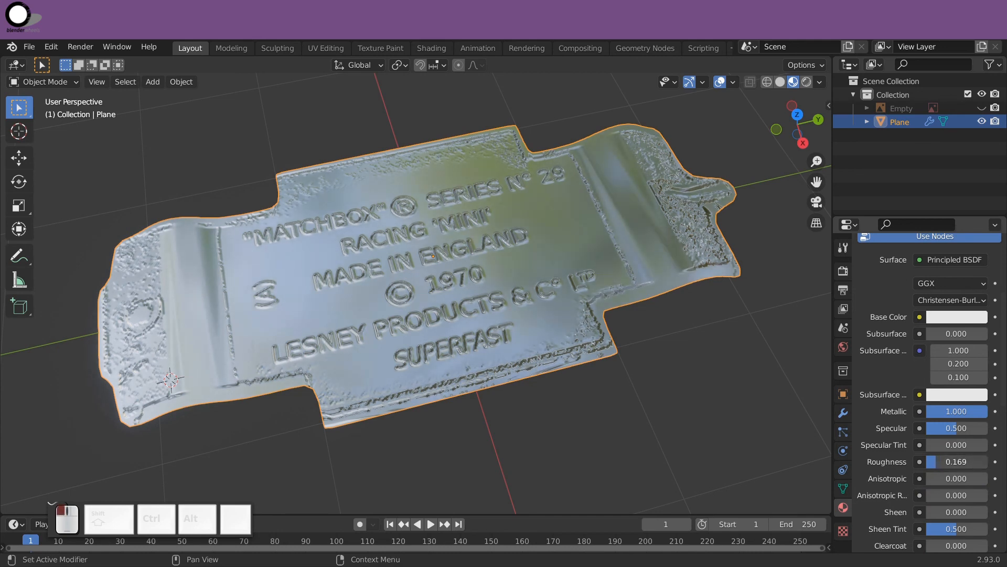
middle_drag(792, 443, 735, 439)
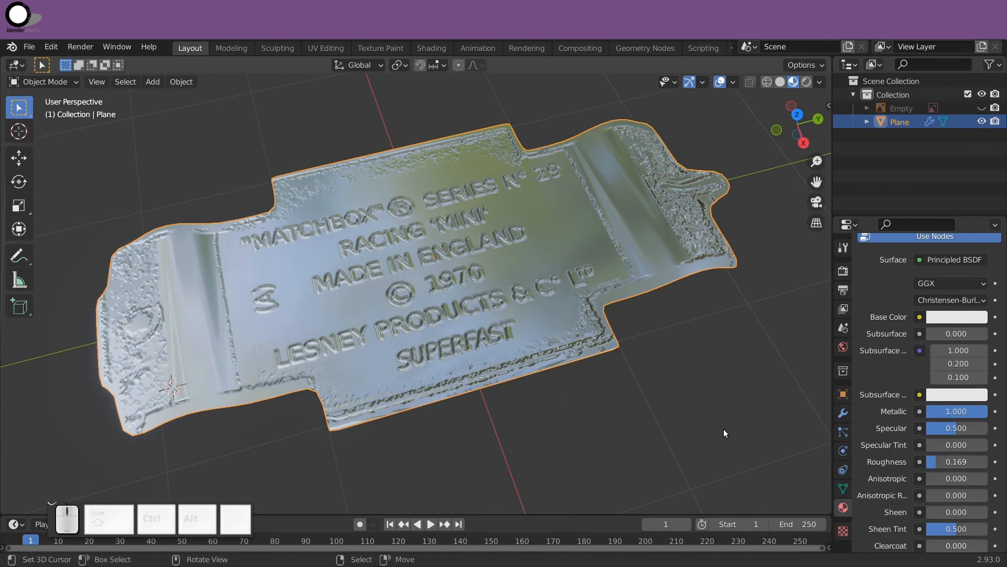